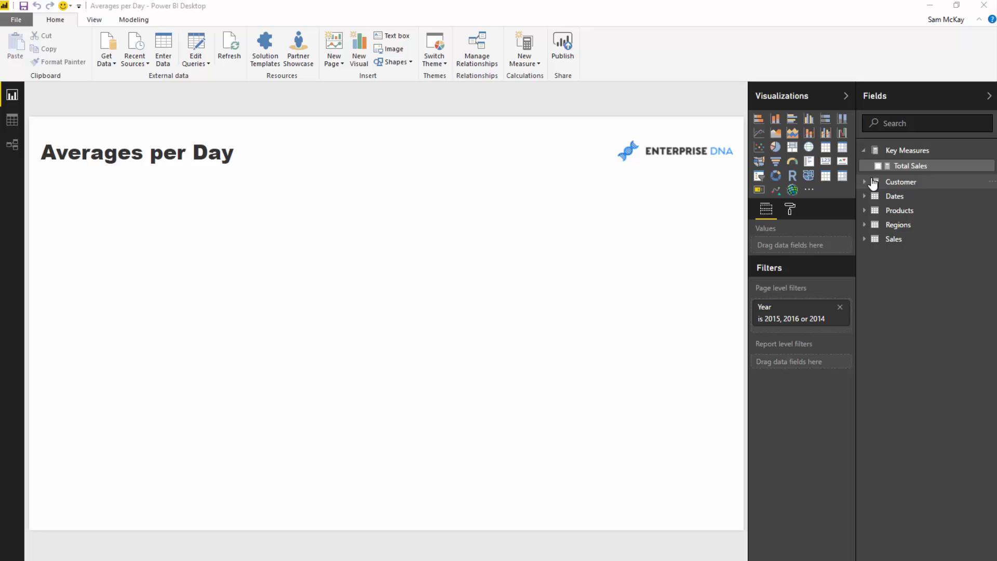
Switch to the Relationships view to inspect how the model's tables connect
click(12, 145)
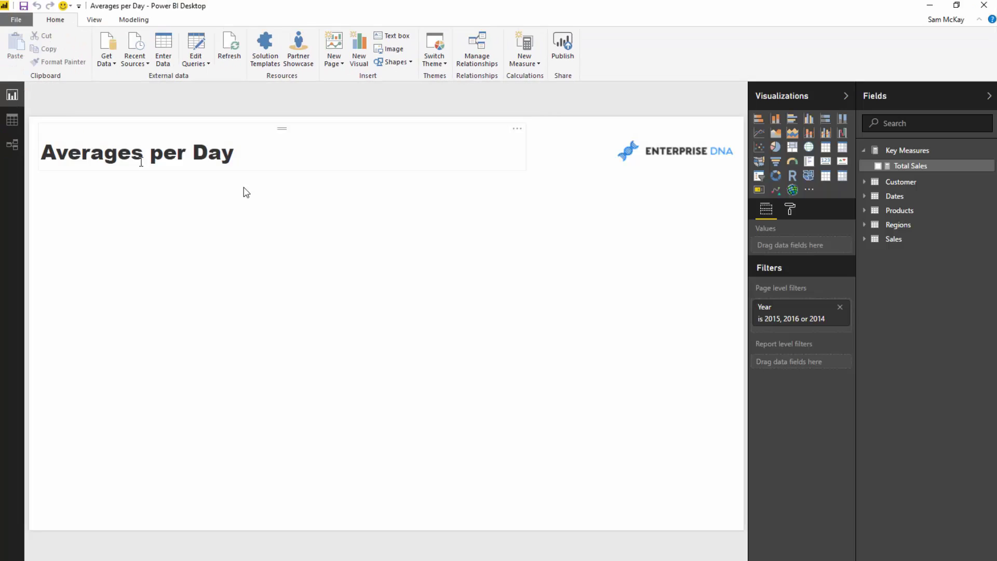
Build a table of Customer Names with their Total Sales
click(874, 182)
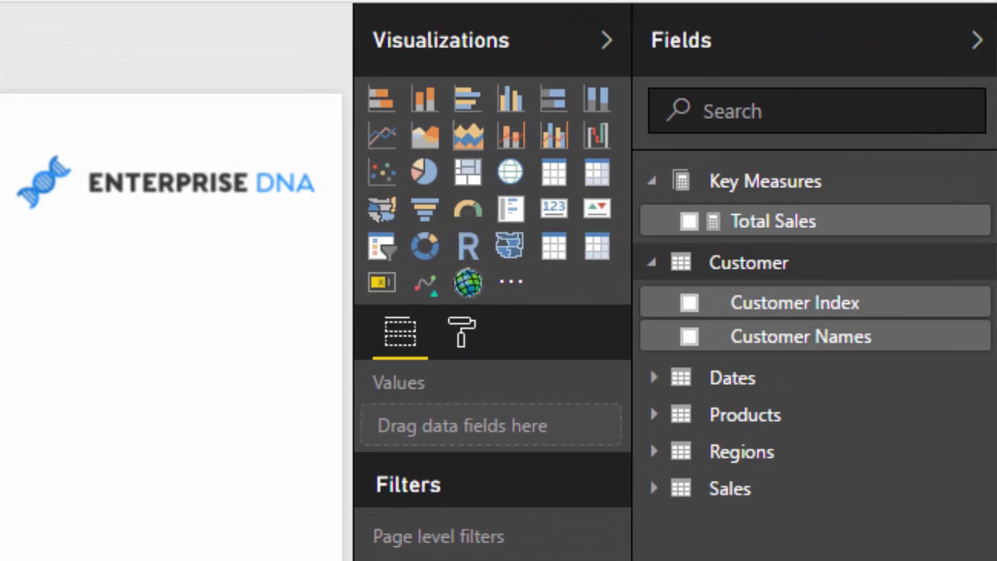
click(690, 337)
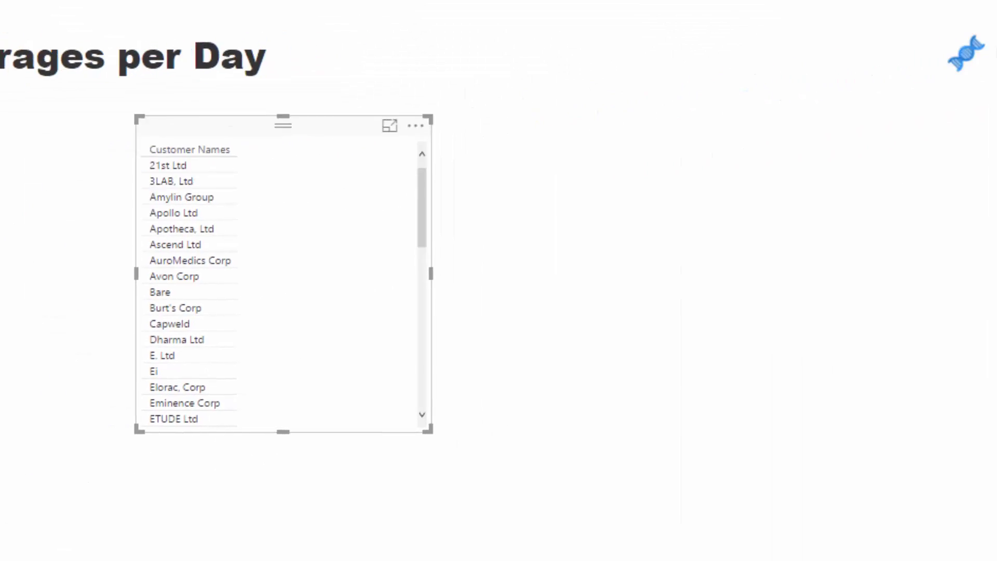
drag(996, 123, 969, 296)
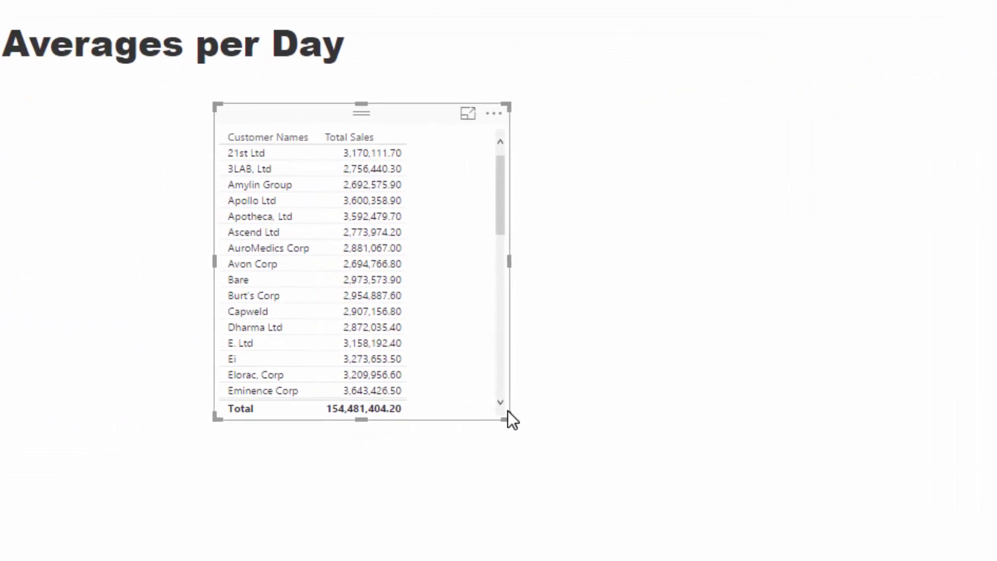
Convert the customer sales table into a stacked bar chart sorted by Total Sales, highest first
click(996, 106)
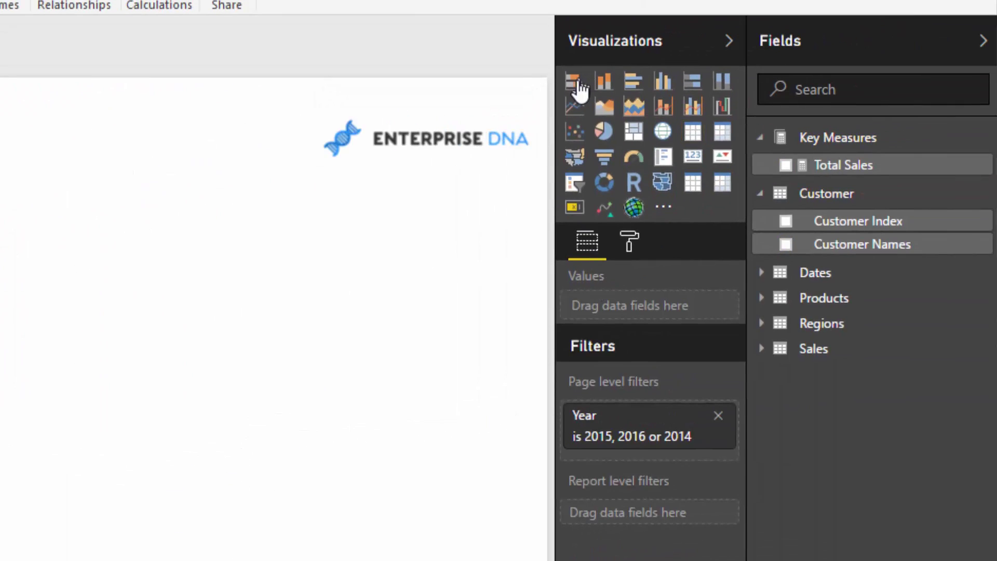
click(996, 0)
key(Delete)
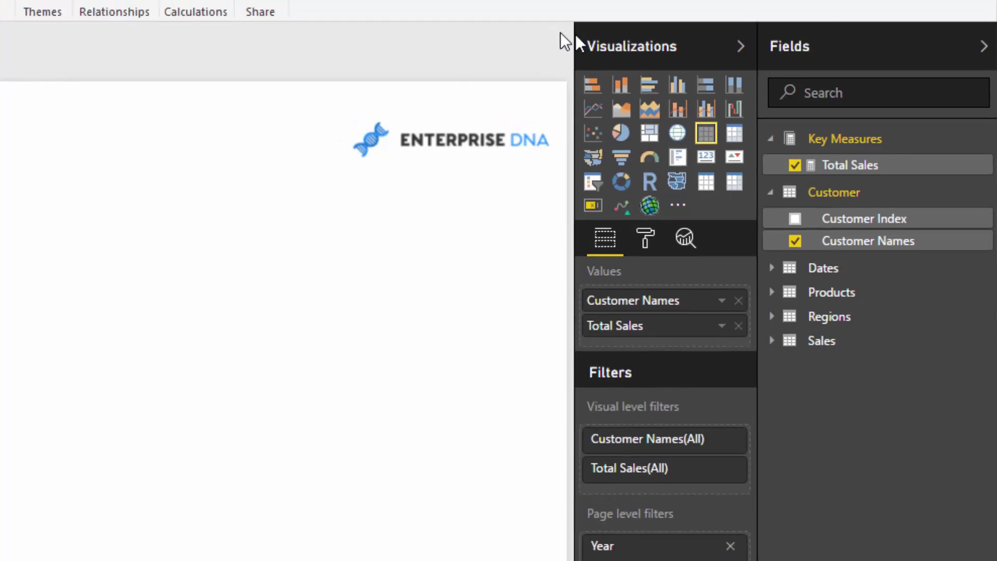
click(592, 84)
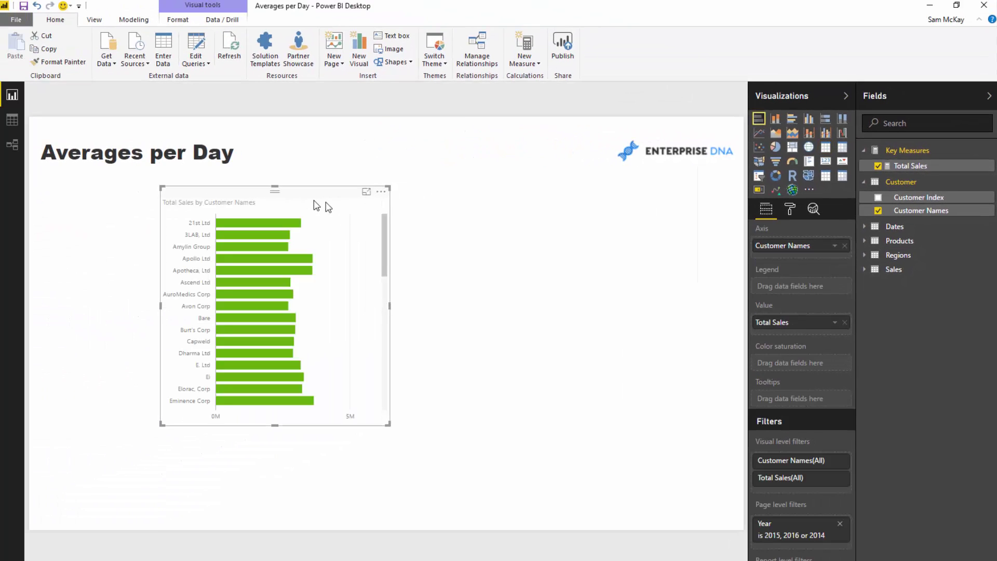
click(339, 185)
click(356, 216)
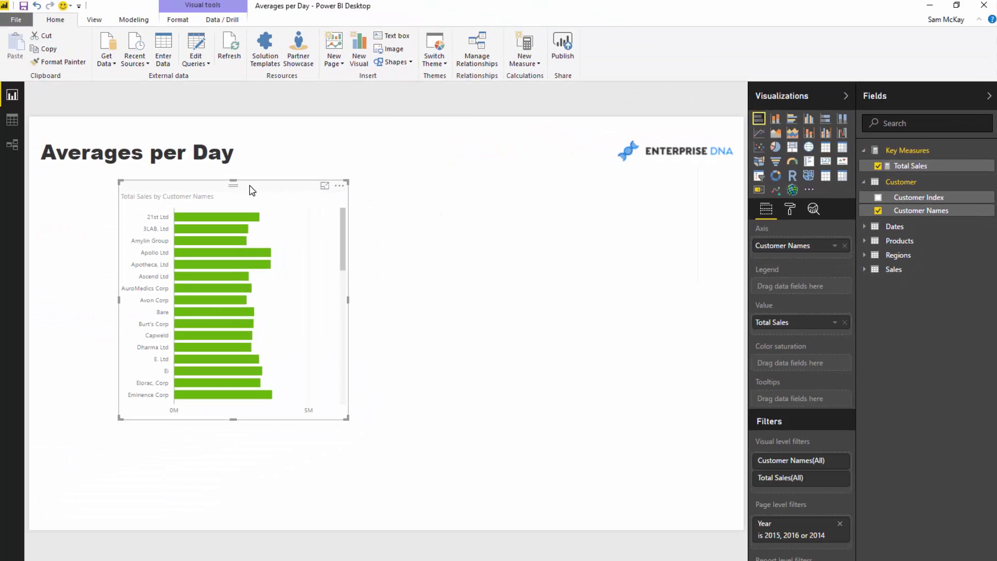
Resize and reposition the Total Sales by Customer Names bar chart on the page
drag(278, 193, 259, 196)
drag(328, 418, 383, 504)
drag(318, 194, 282, 194)
scroll(208, 327, down, 5)
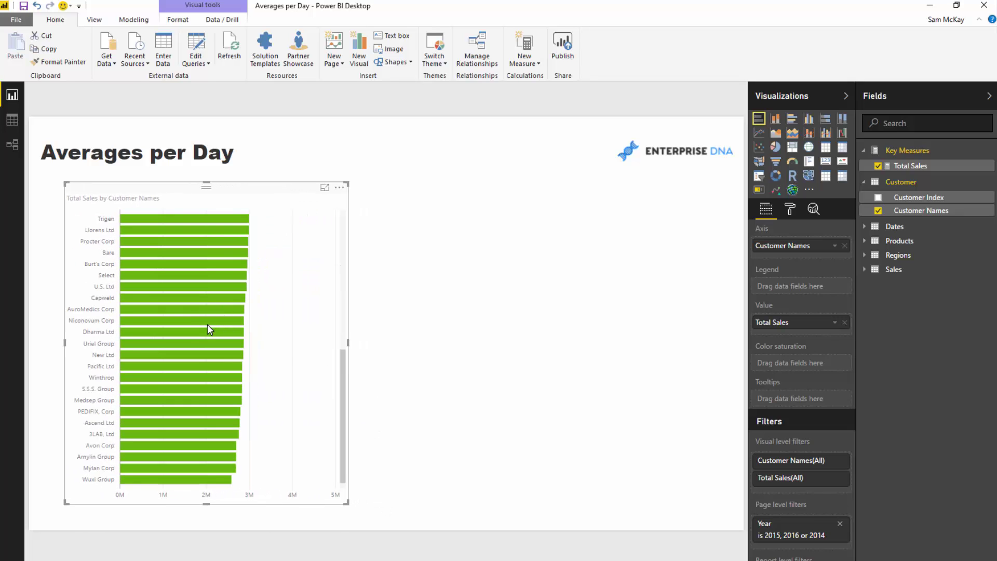
scroll(207, 324, up, 5)
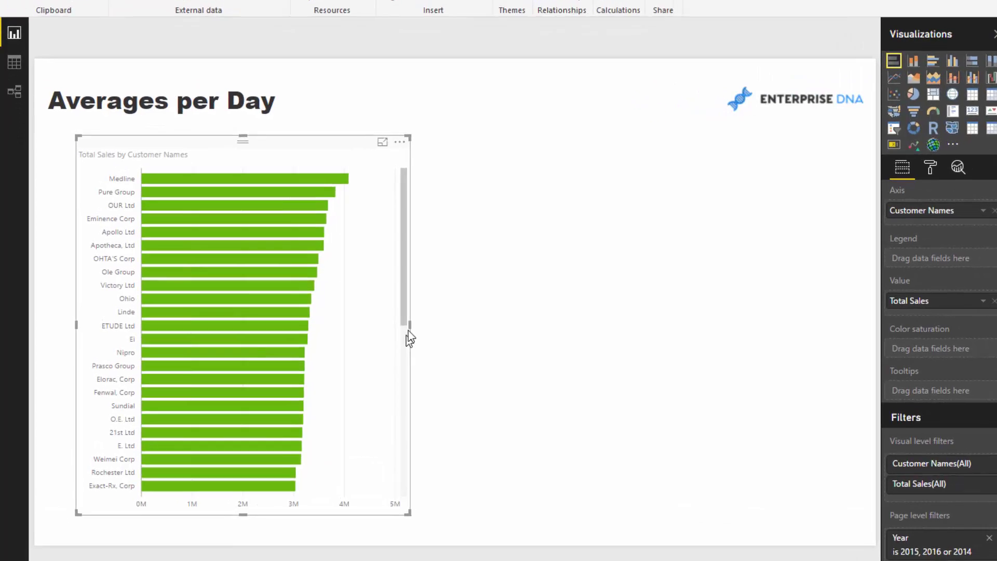
drag(408, 331, 383, 332)
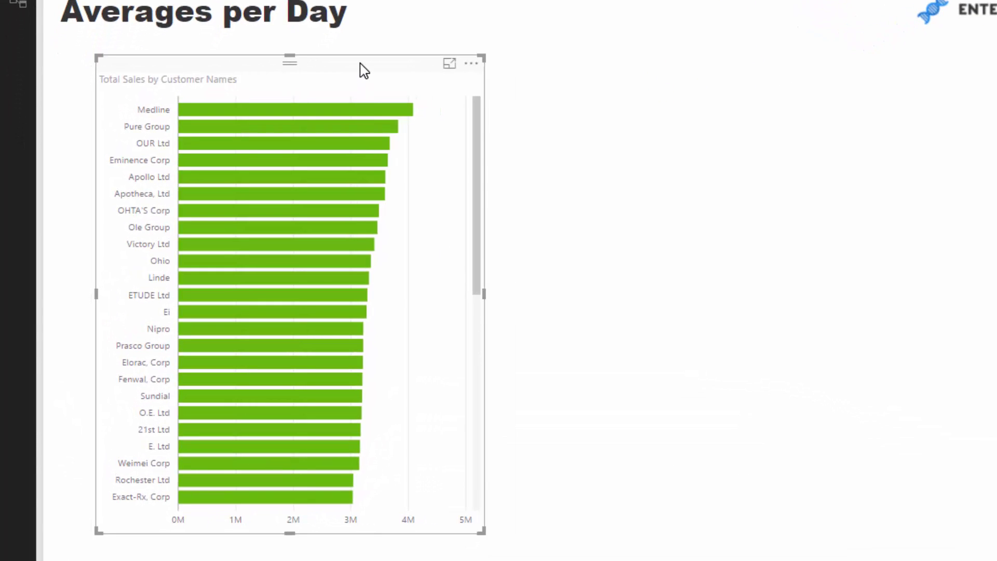
drag(364, 70, 356, 70)
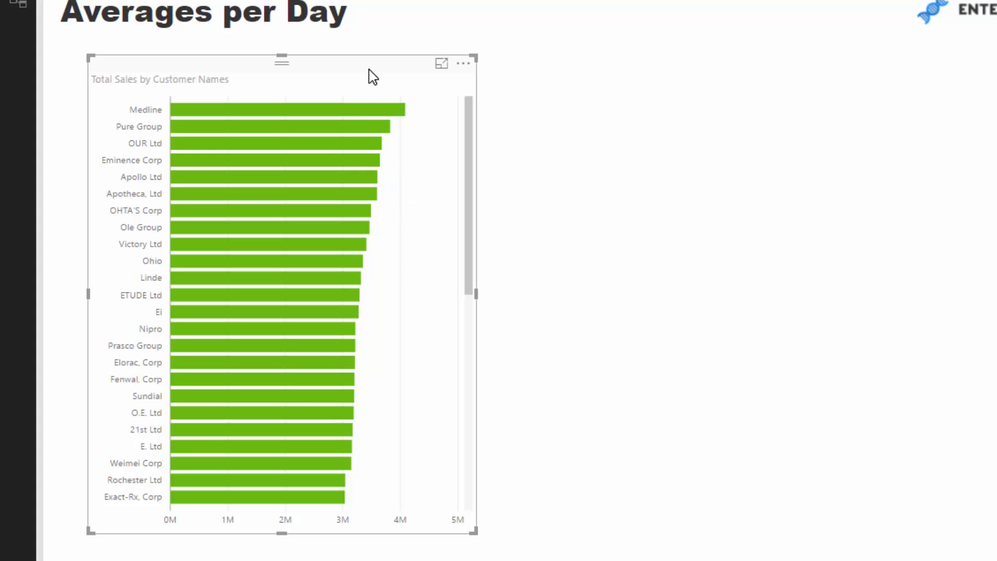
mouse_move(382, 69)
mouse_down()
mouse_move(394, 65)
mouse_move(384, 67)
mouse_up()
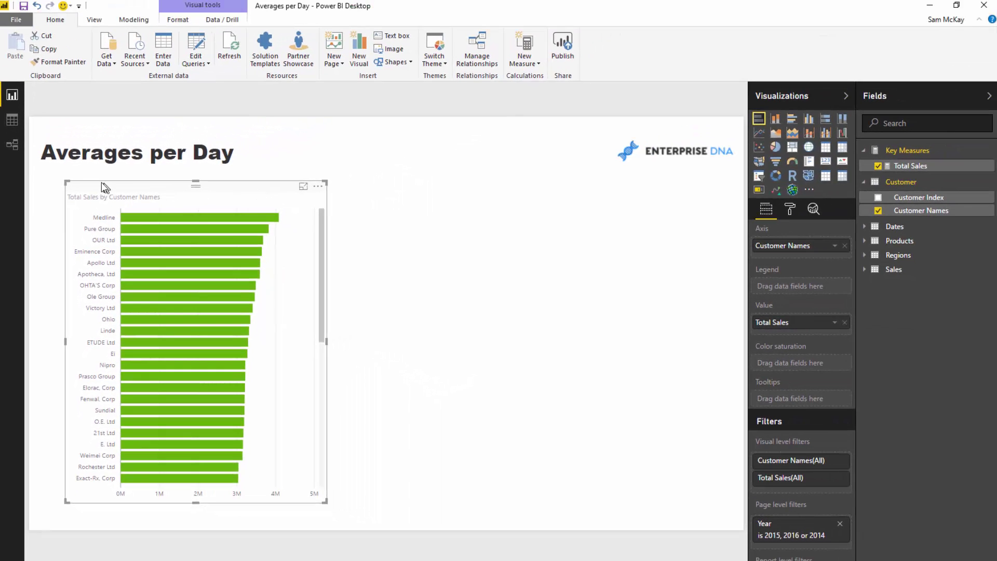
Inspect the Total Sales measure's SUM formula and shrink the customer bar chart slightly
click(73, 184)
click(112, 191)
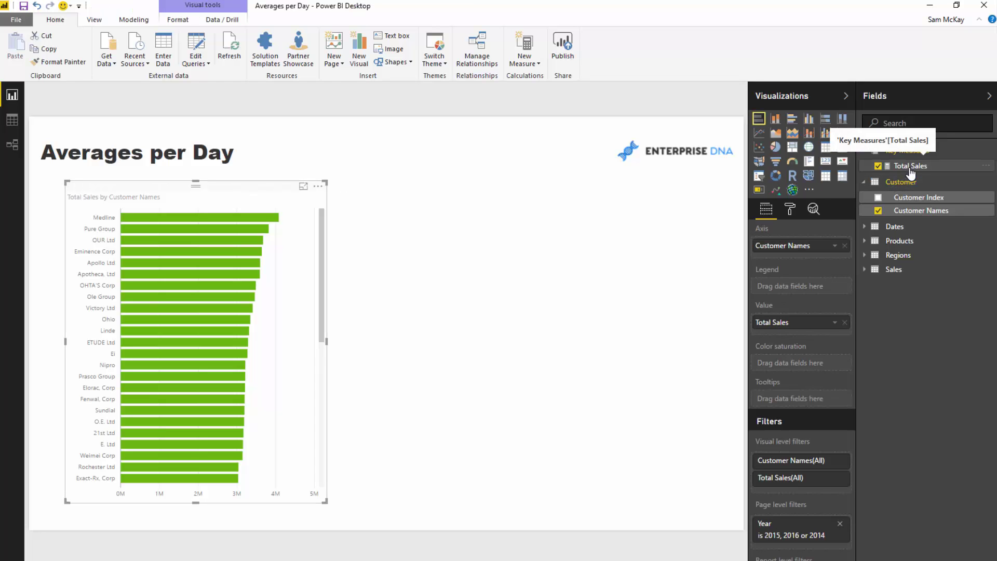
click(910, 167)
drag(292, 93, 81, 91)
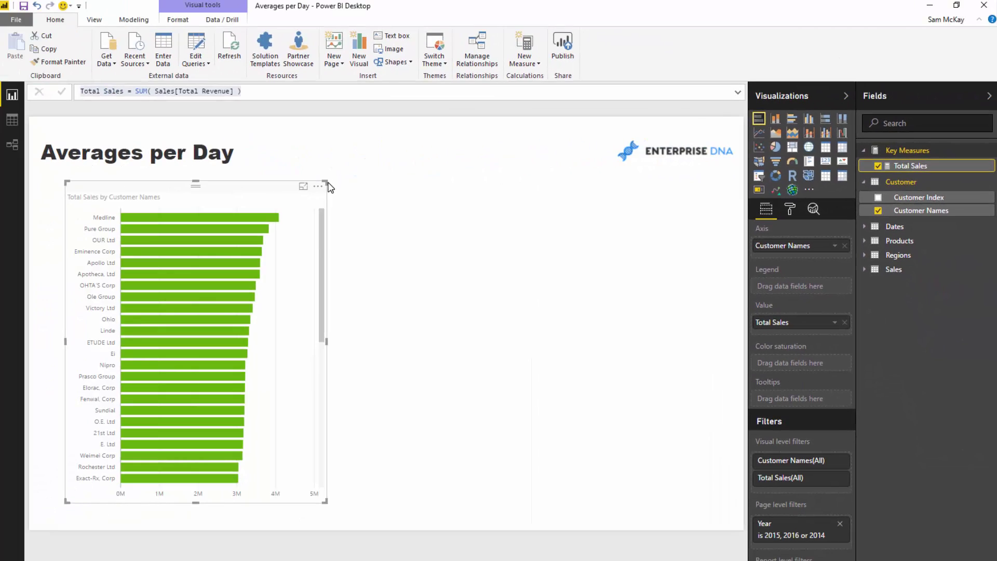
mouse_move(330, 187)
mouse_down()
mouse_move(289, 188)
mouse_move(321, 190)
mouse_up()
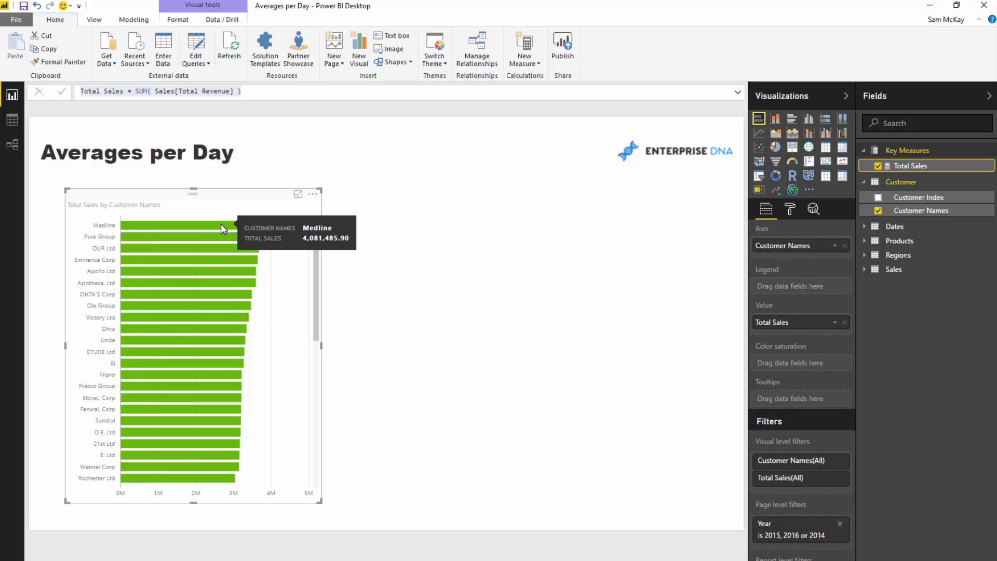
click(922, 174)
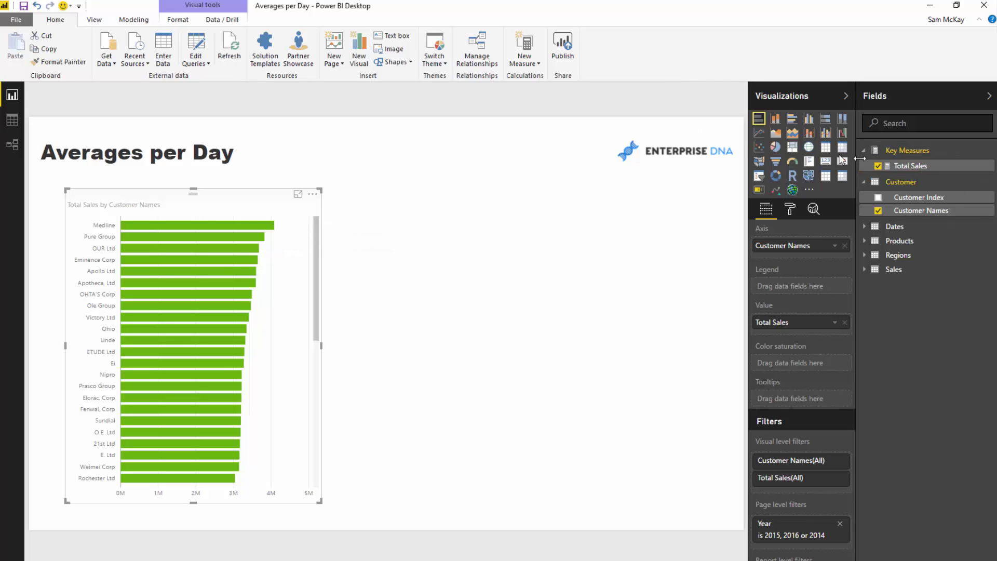
Start a new measure named 'Average Sales per Day' using the AVERAGEX function
click(913, 166)
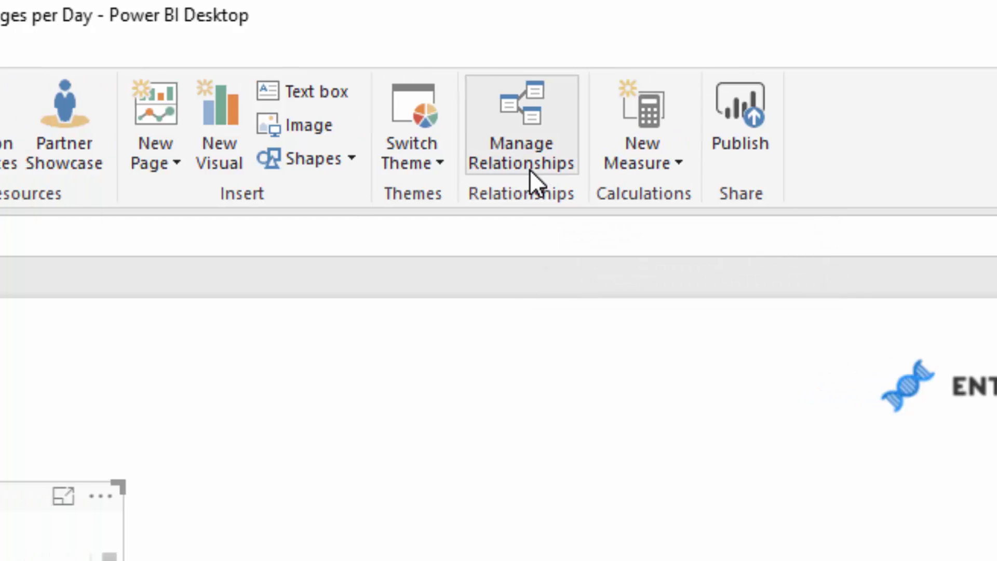
text(Average Sale sp)
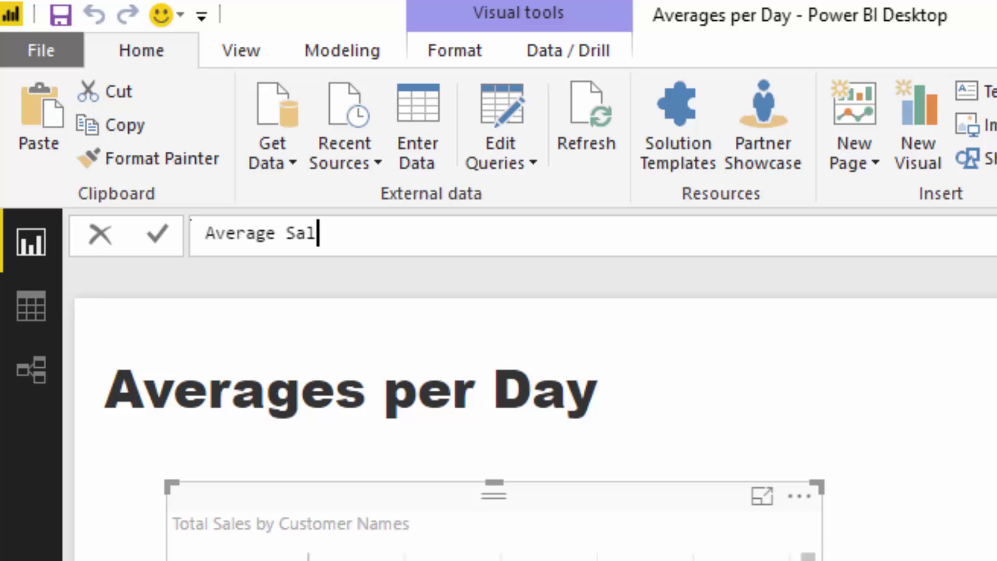
key(BackSpace)
key(BackSpace)
key(BackSpace)
text(s per Day =)
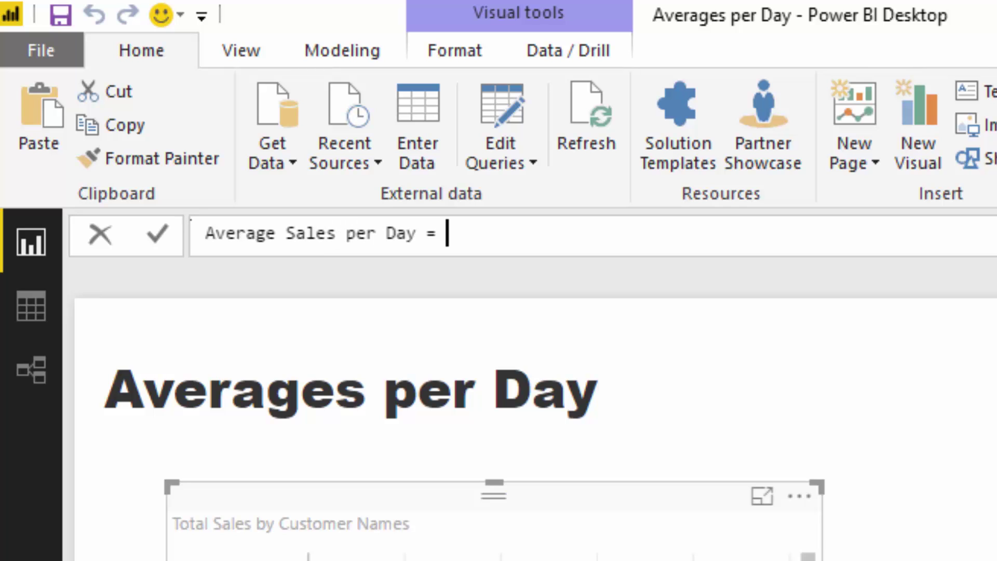
key(shift+Return)
text(AVER)
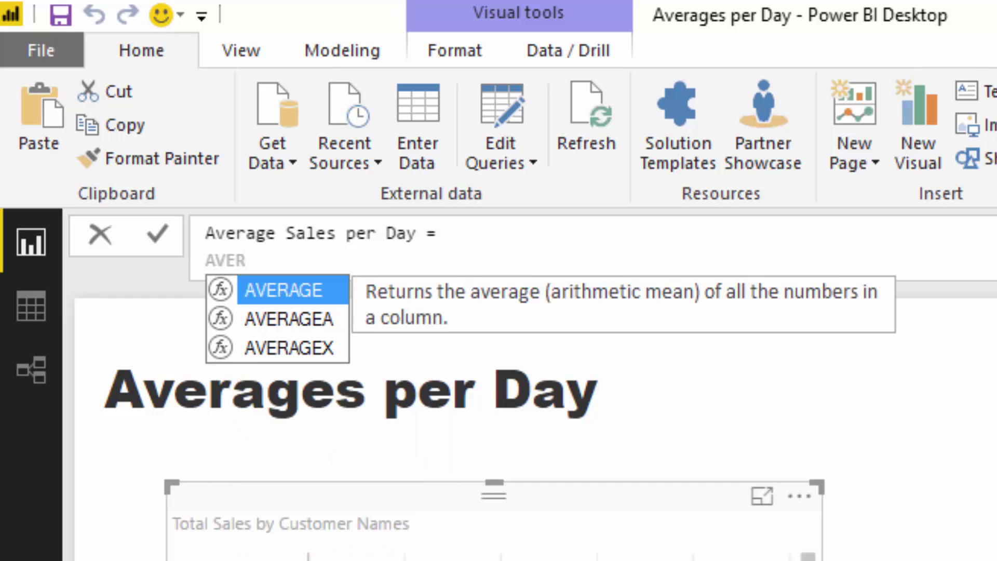
key(Down)
key(Down)
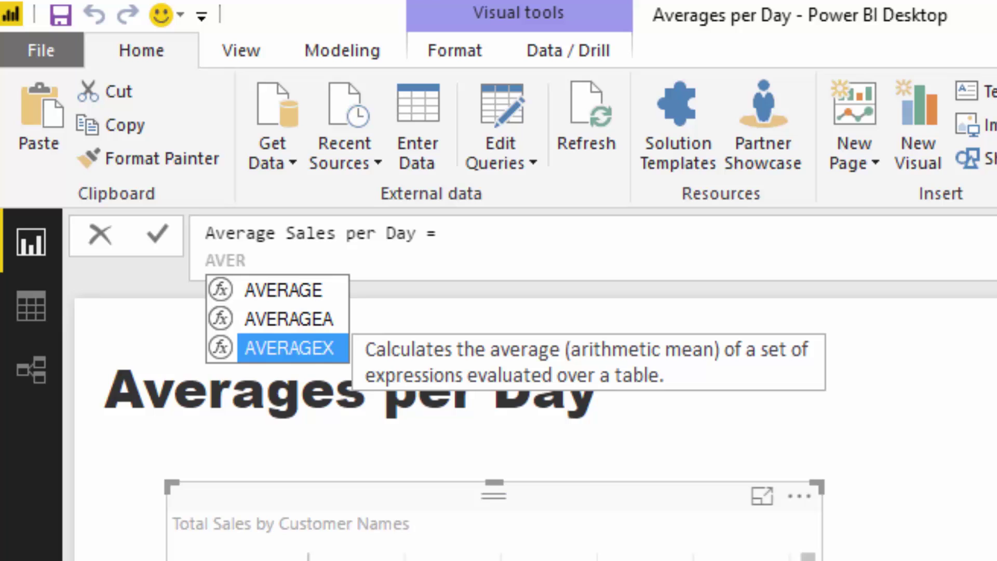
key(Tab)
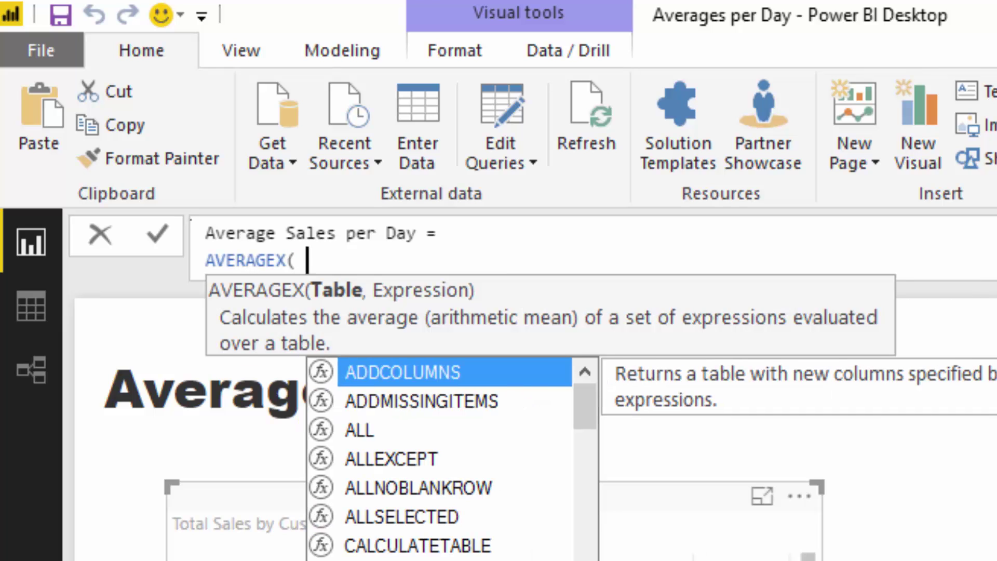
Give AVERAGEX the table argument VALUES( Dates[Date] ) and review the formula parts
text(VALUES()
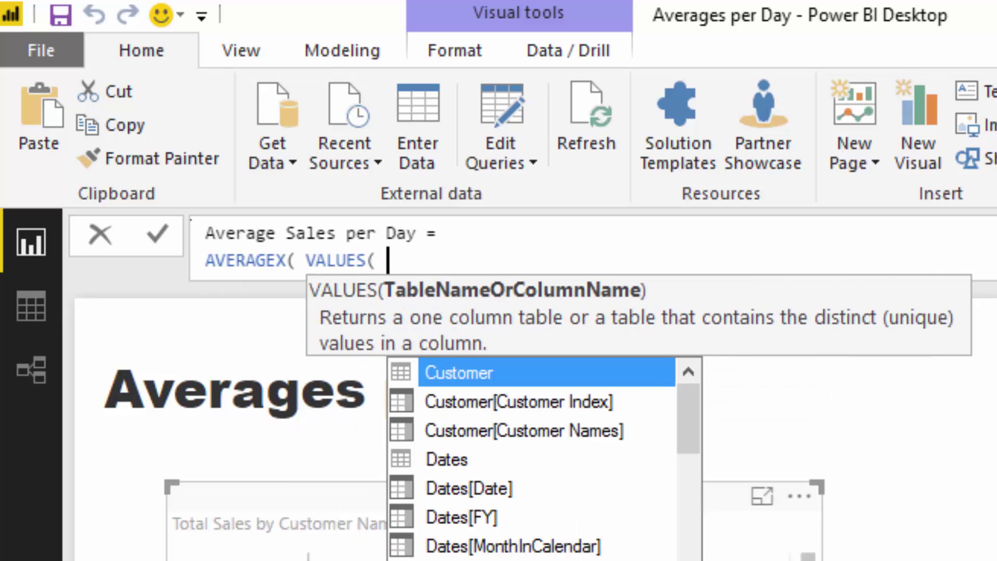
text( Date)
key(Down)
key(Tab)
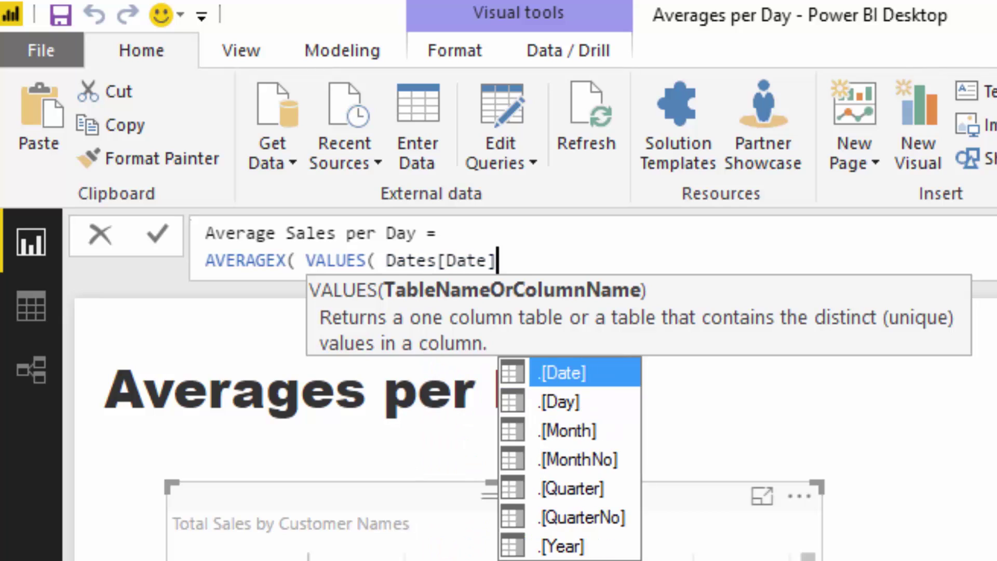
text())
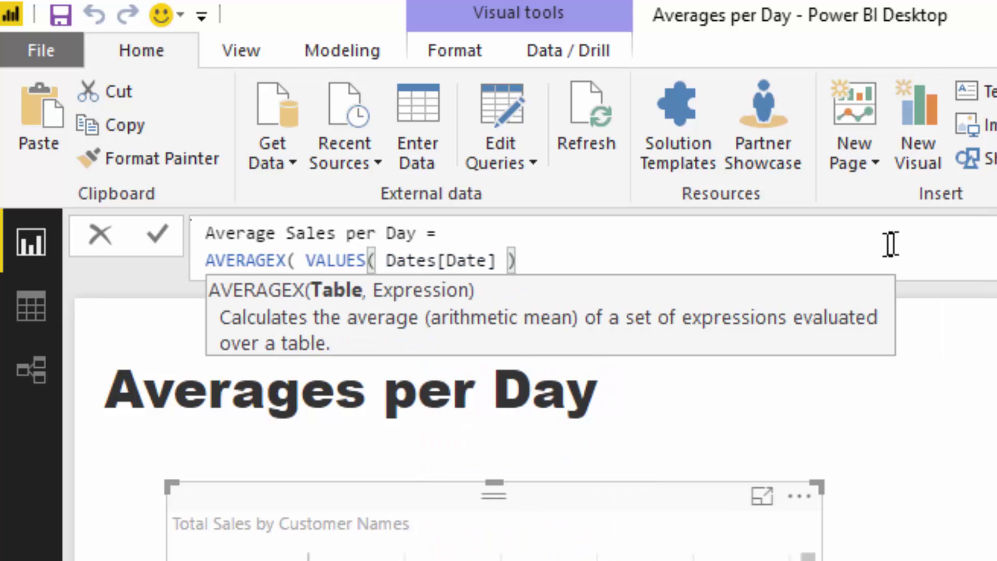
drag(594, 261, 307, 260)
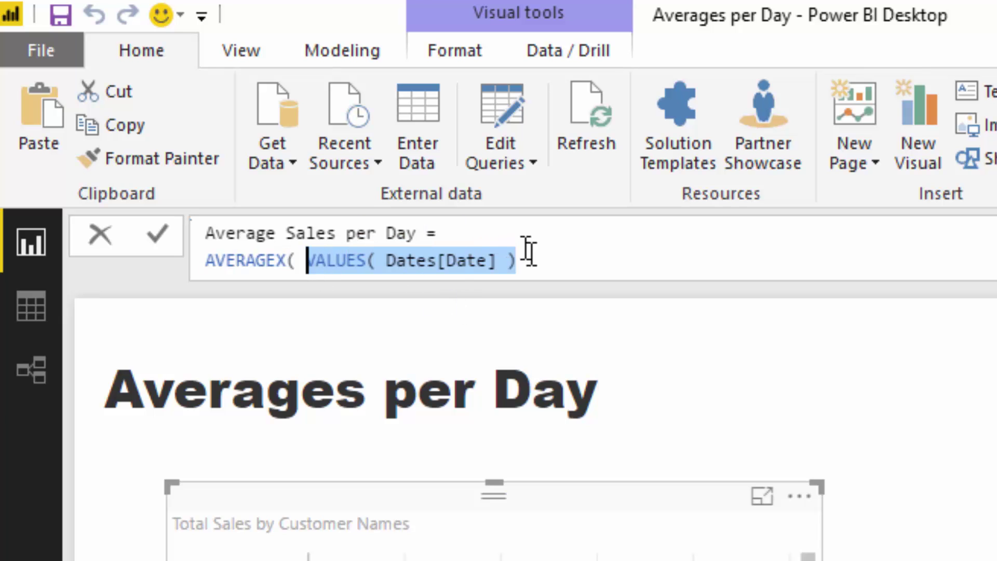
click(491, 261)
drag(499, 261, 389, 262)
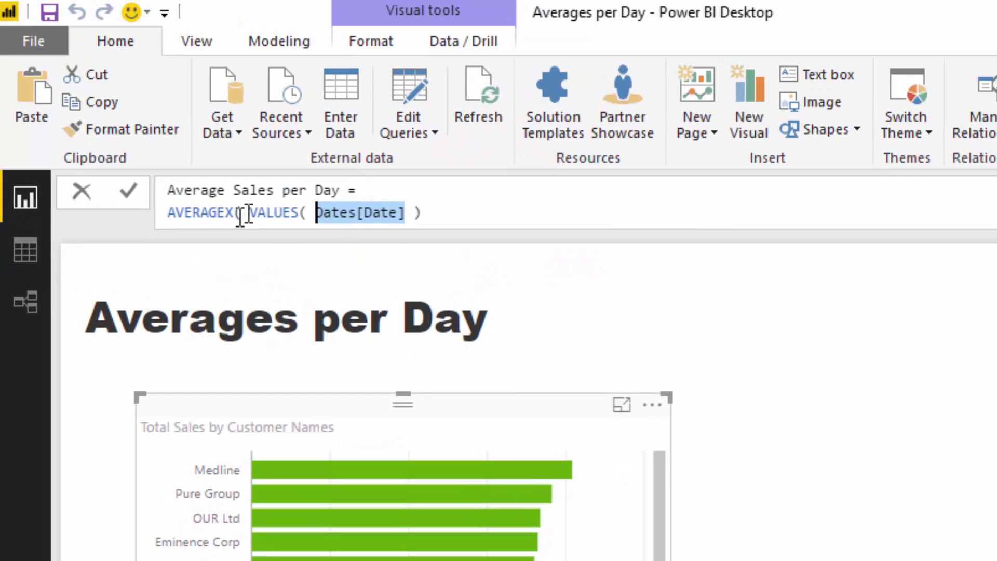
drag(250, 212, 437, 224)
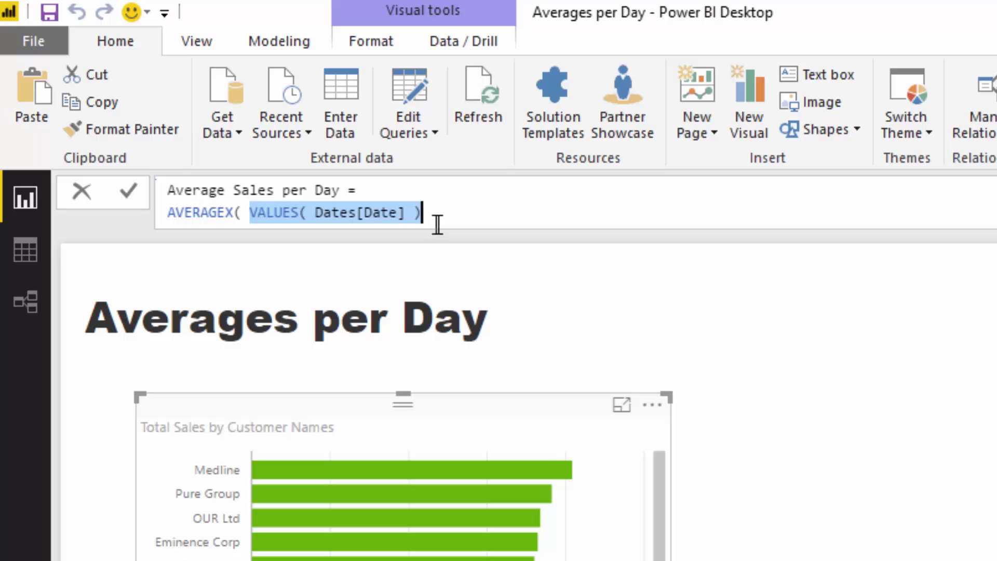
click(440, 211)
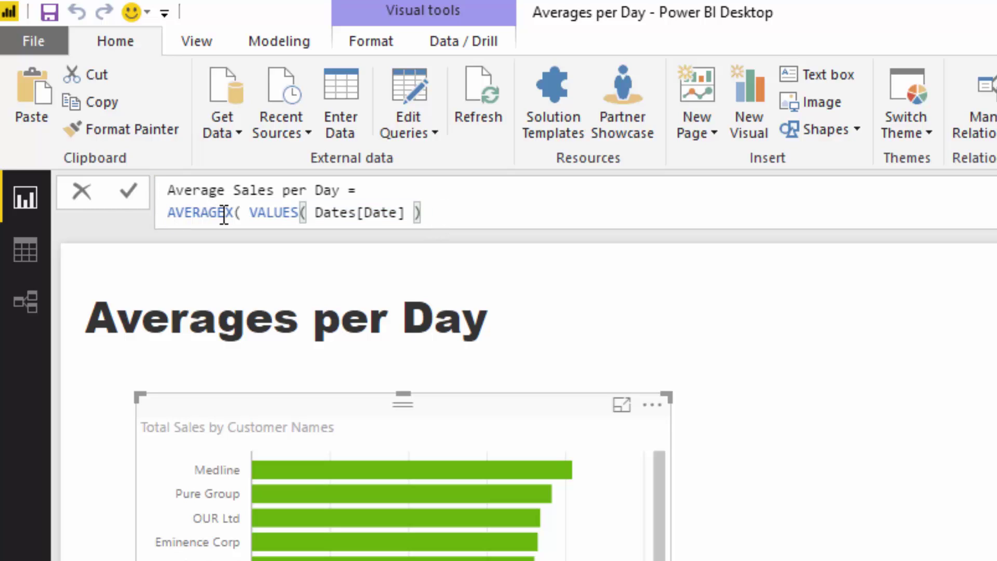
drag(224, 212, 129, 223)
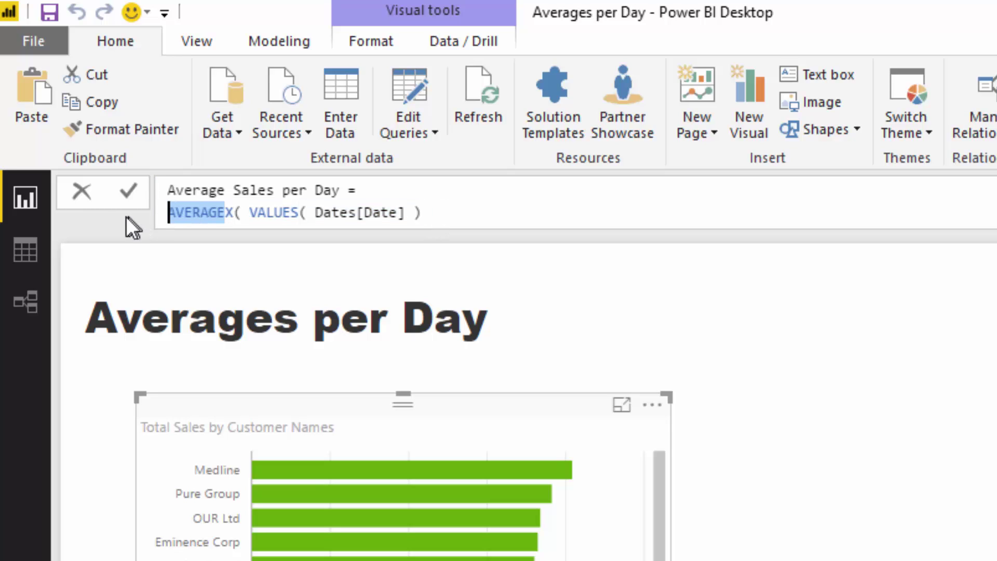
Add [Total Sales] as the expression argument and commit the measure
click(459, 214)
text(, Total)
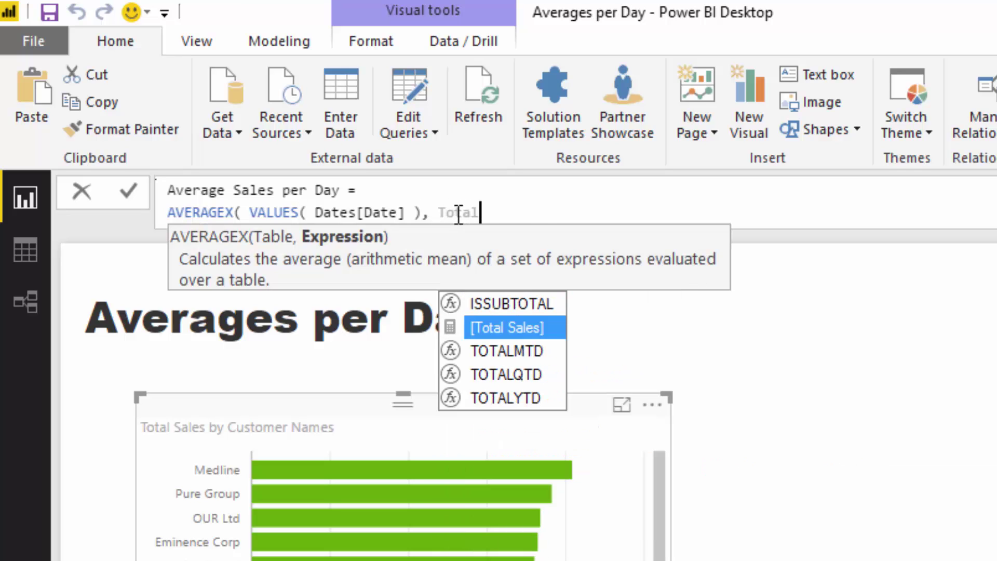
key(Tab)
text())
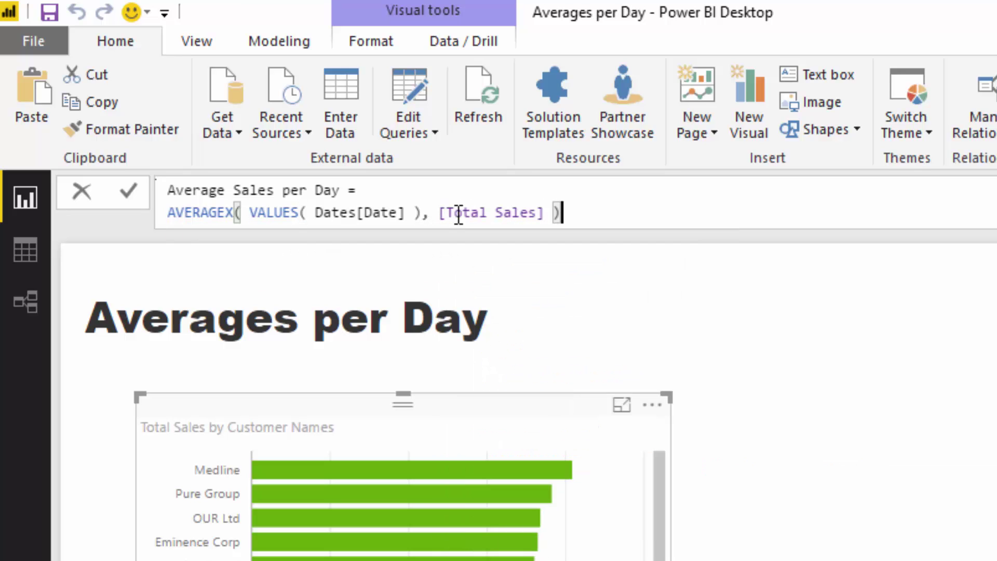
click(544, 212)
drag(544, 212, 439, 213)
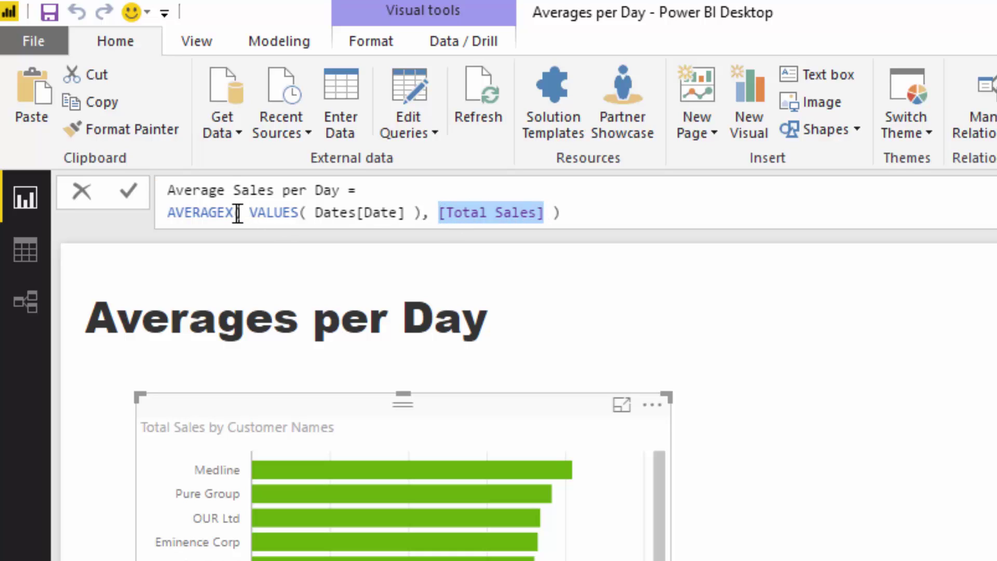
drag(227, 211, 82, 191)
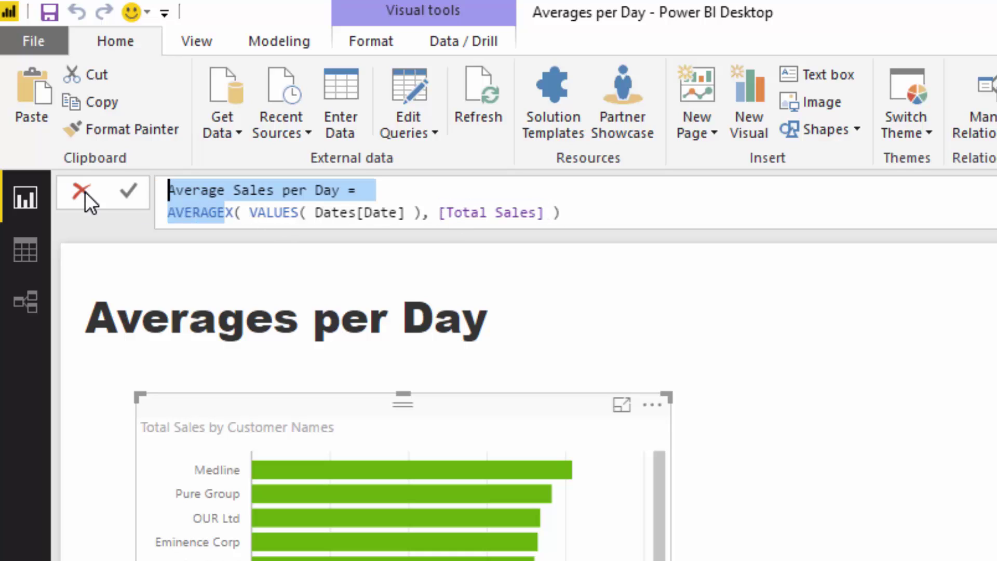
click(605, 212)
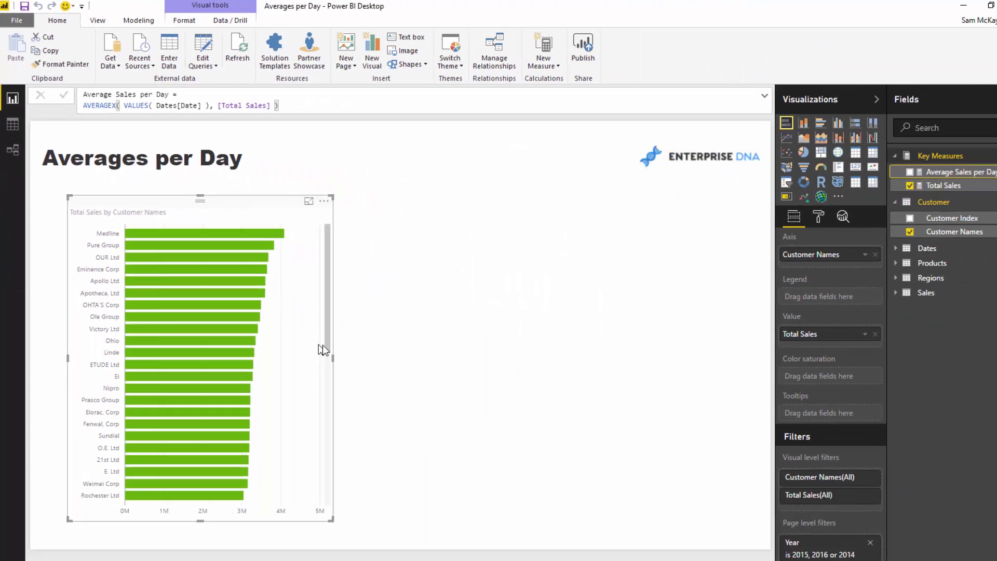
Duplicate the customer bar chart and swap Total Sales for Average Sales per Day
key(ctrl+c)
key(ctrl+v)
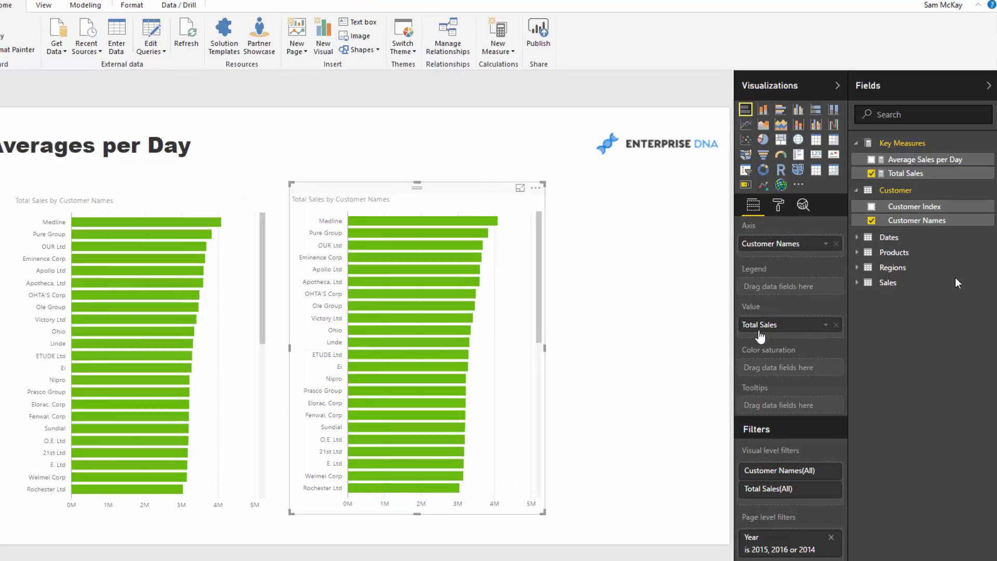
drag(925, 166, 822, 316)
drag(674, 348, 661, 379)
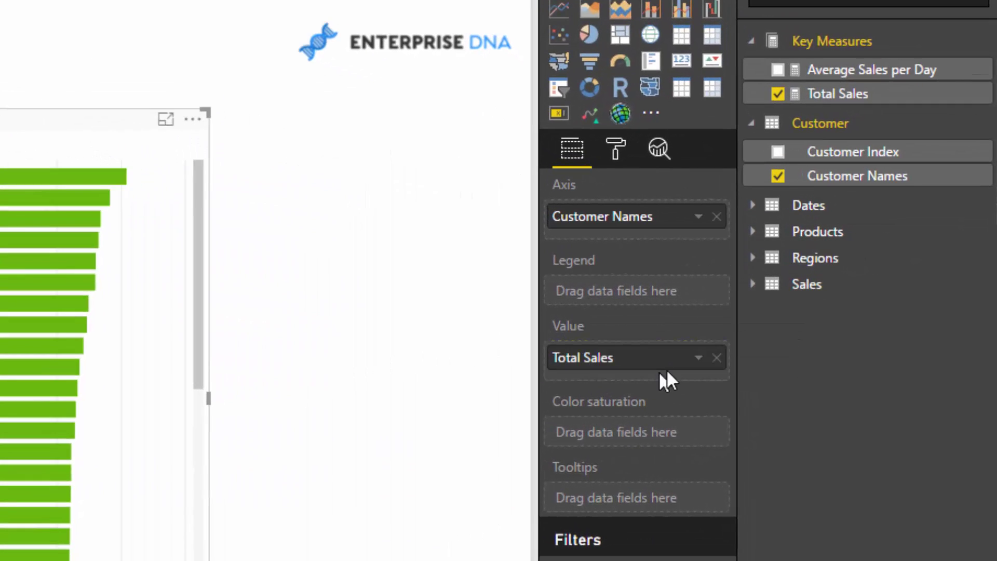
click(717, 358)
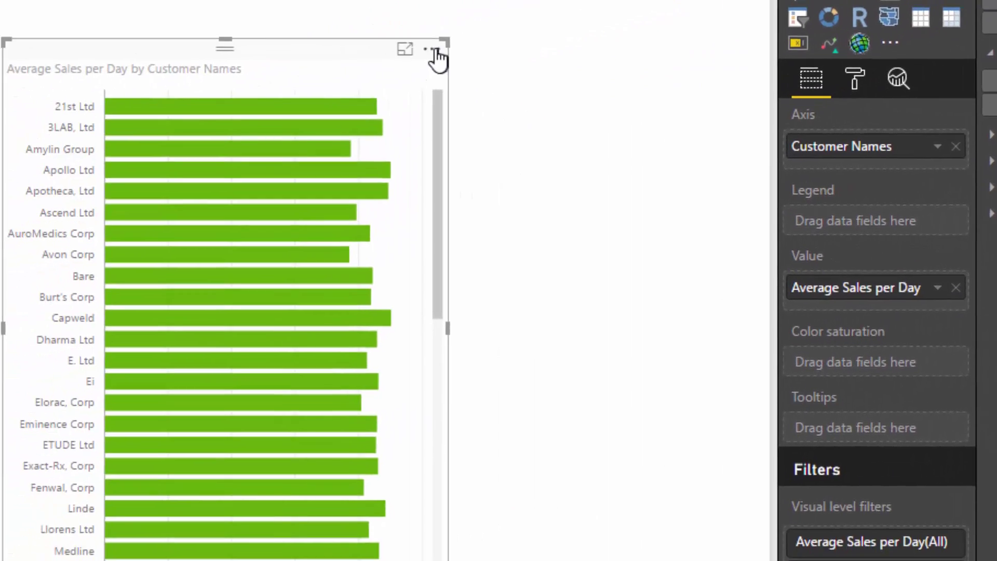
Sort the new chart by Average Sales per Day and nudge it into place
click(260, 98)
click(306, 155)
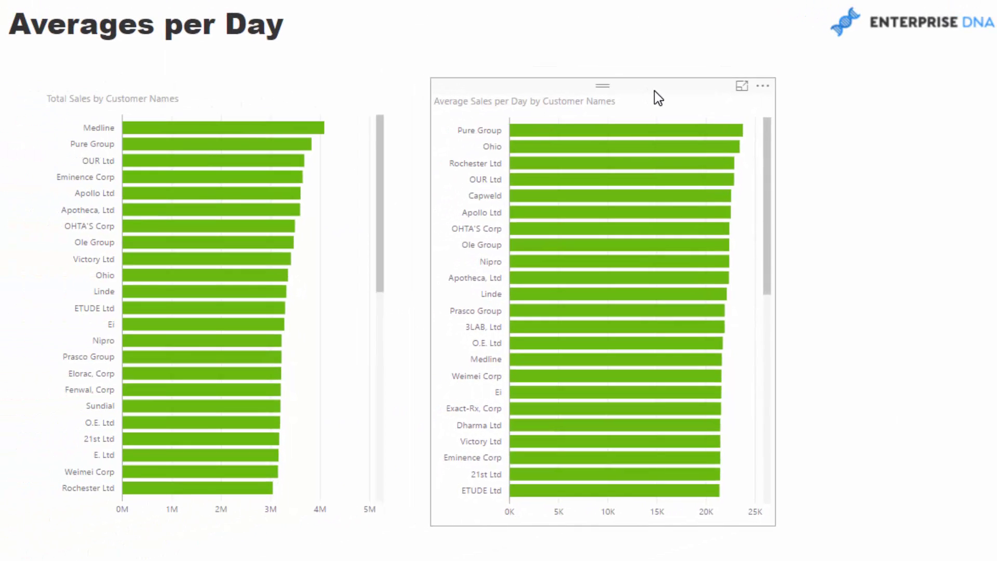
drag(655, 91, 647, 90)
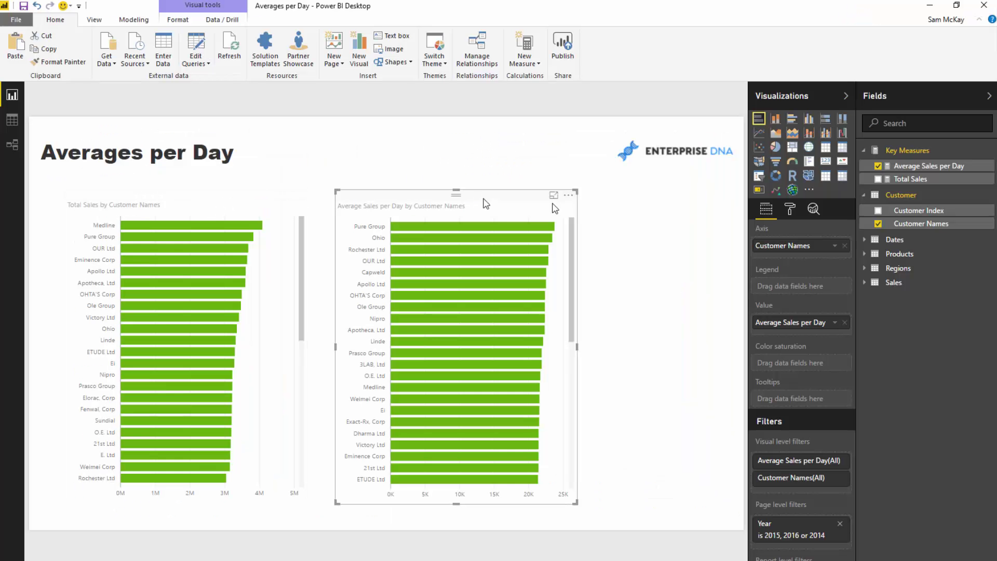
click(791, 209)
Turn on data labels for the Average Sales per Day chart and delete the Total Sales chart
click(770, 296)
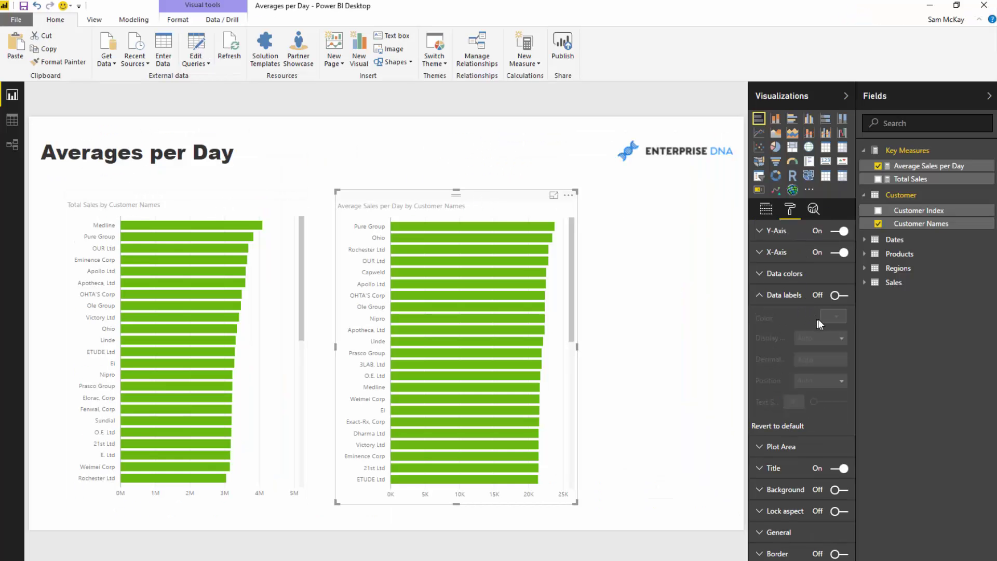
click(839, 296)
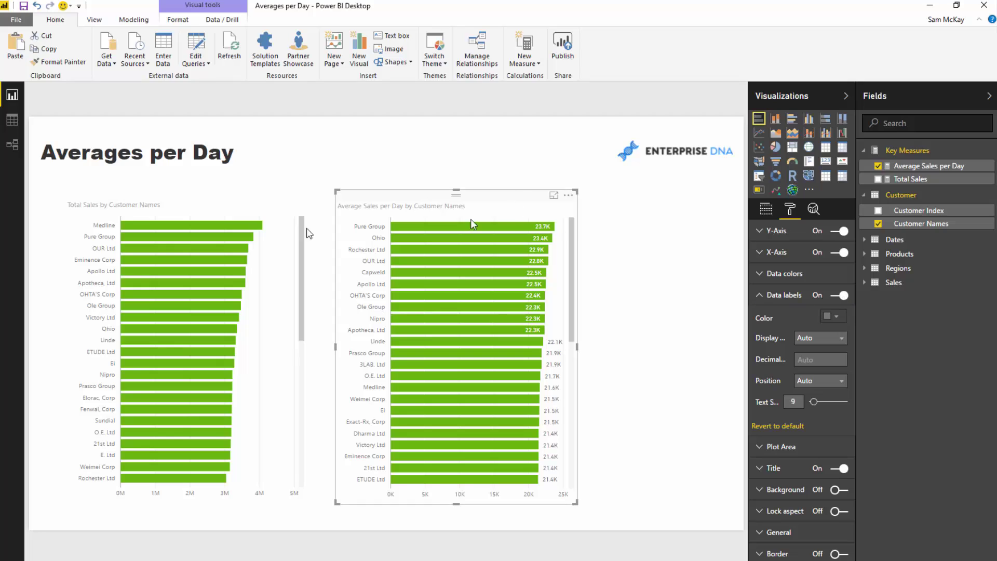
click(223, 211)
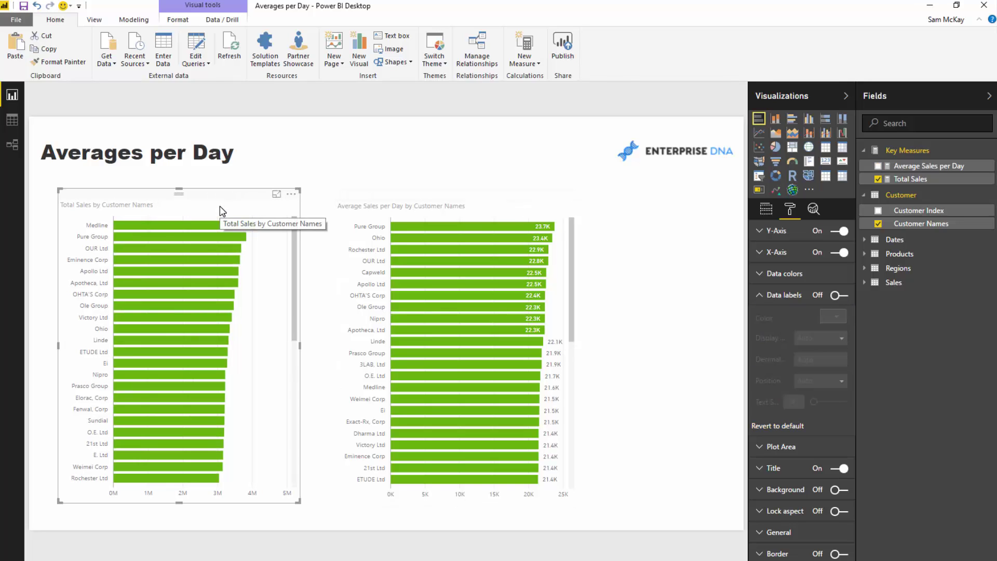
key(Delete)
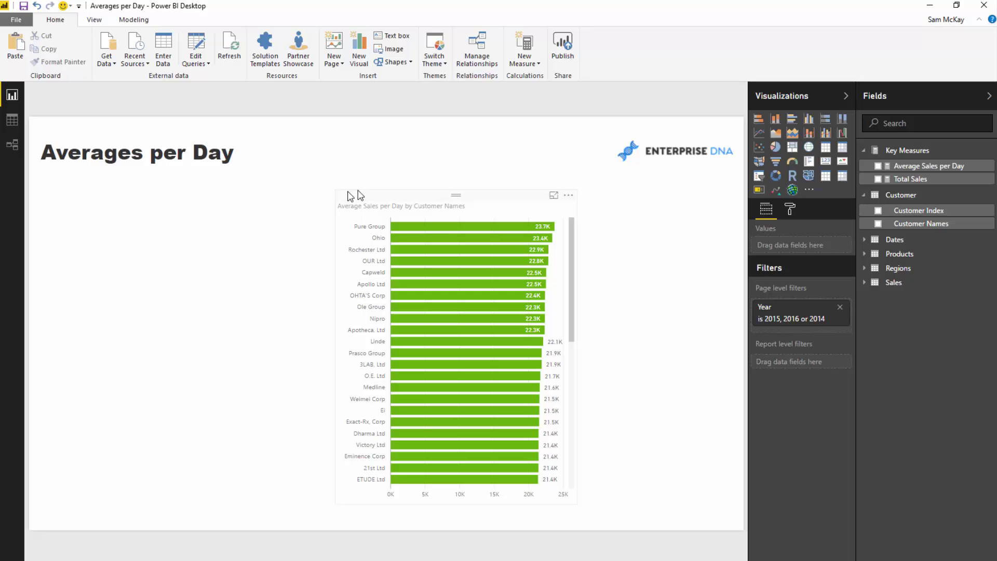
click(343, 197)
Enlarge the average sales chart and add a MonthInCalendar slicer from the Dates table
drag(334, 193, 281, 203)
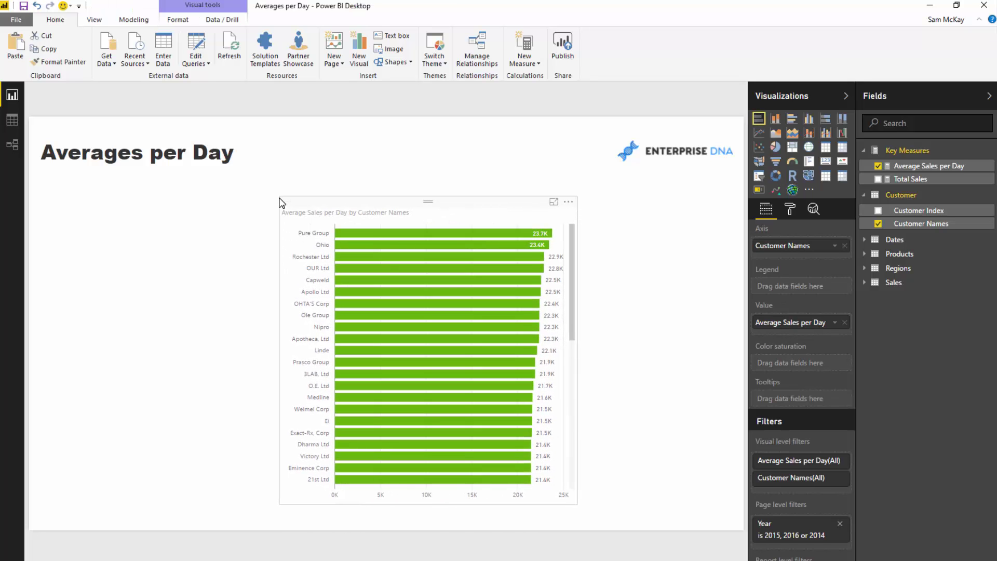
click(215, 253)
click(906, 240)
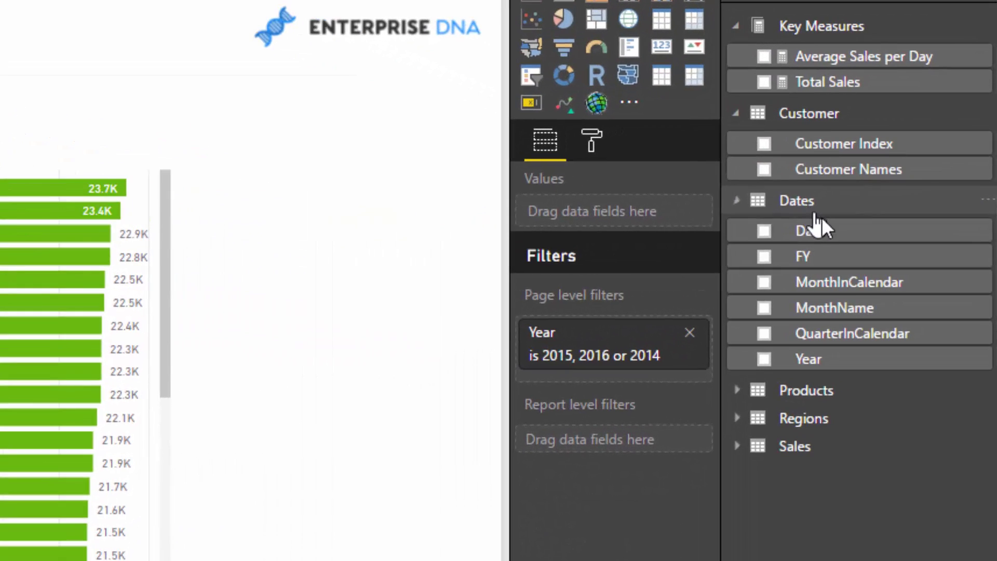
click(764, 282)
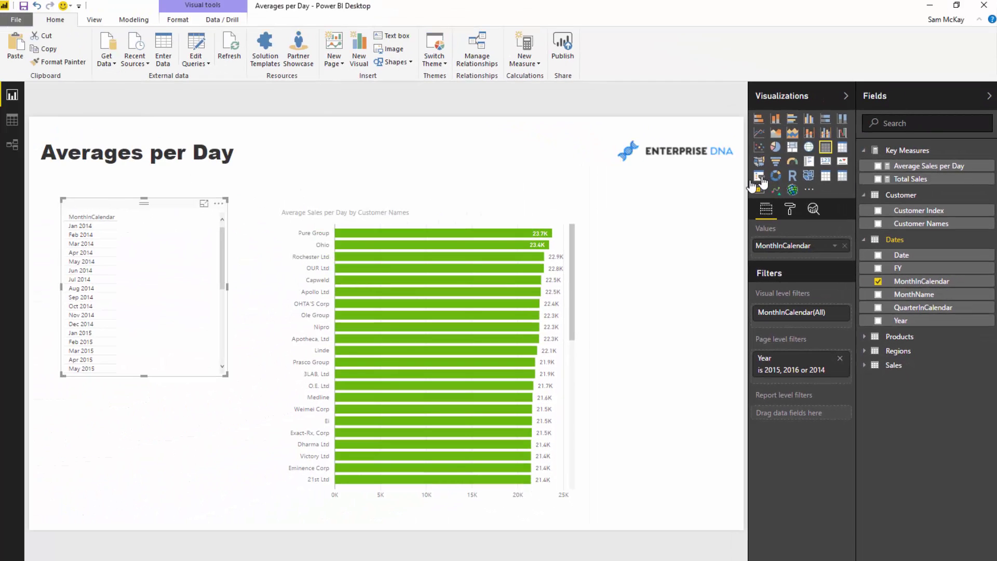
click(759, 177)
Filter the chart by months such as Aug and Dec 2014, then adjust slicer and chart placement
drag(229, 378, 215, 478)
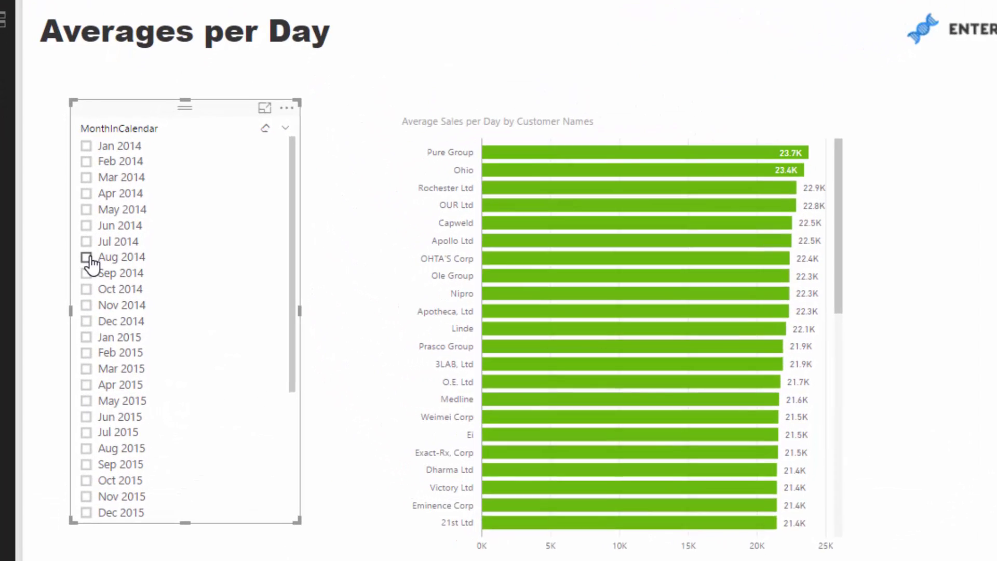
click(78, 281)
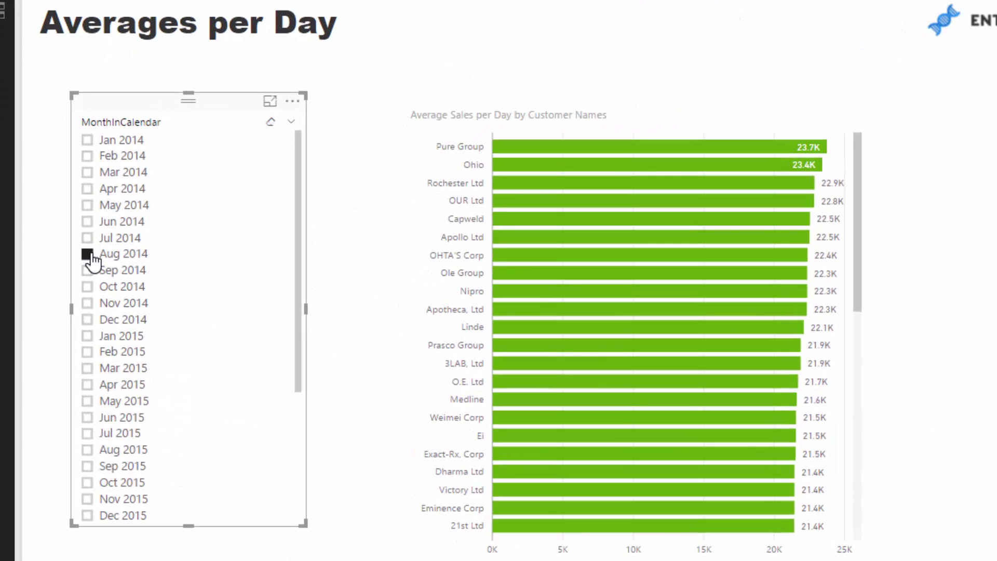
click(87, 320)
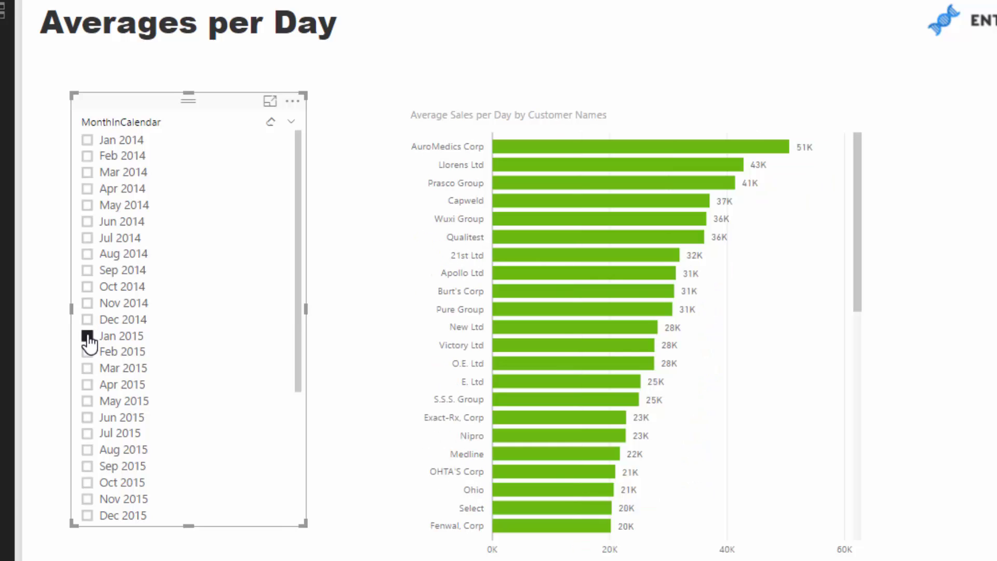
drag(72, 95, 120, 93)
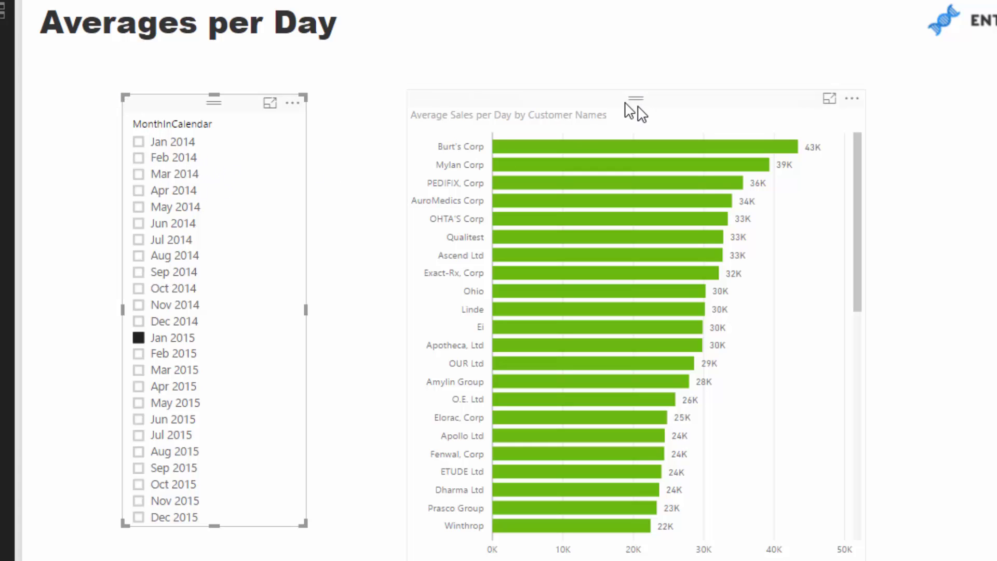
drag(639, 108, 608, 111)
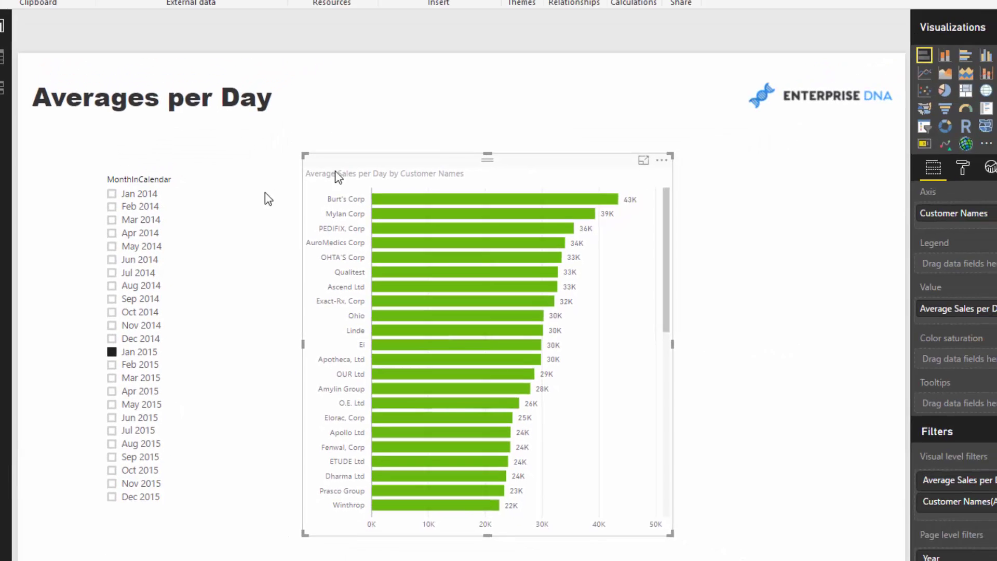
Convert the customer bar chart to a table and review the AVERAGEX formula's arguments
click(924, 169)
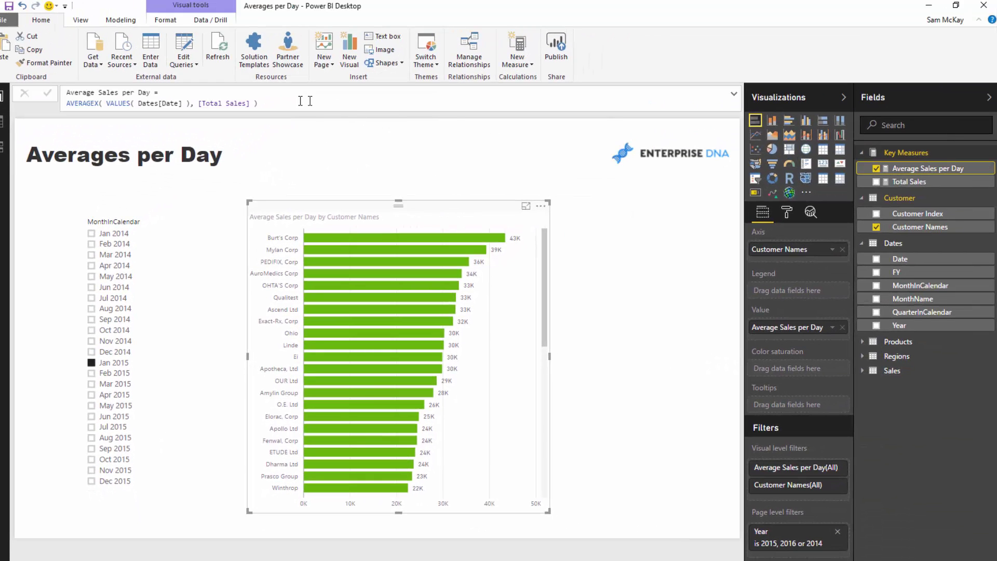
click(823, 151)
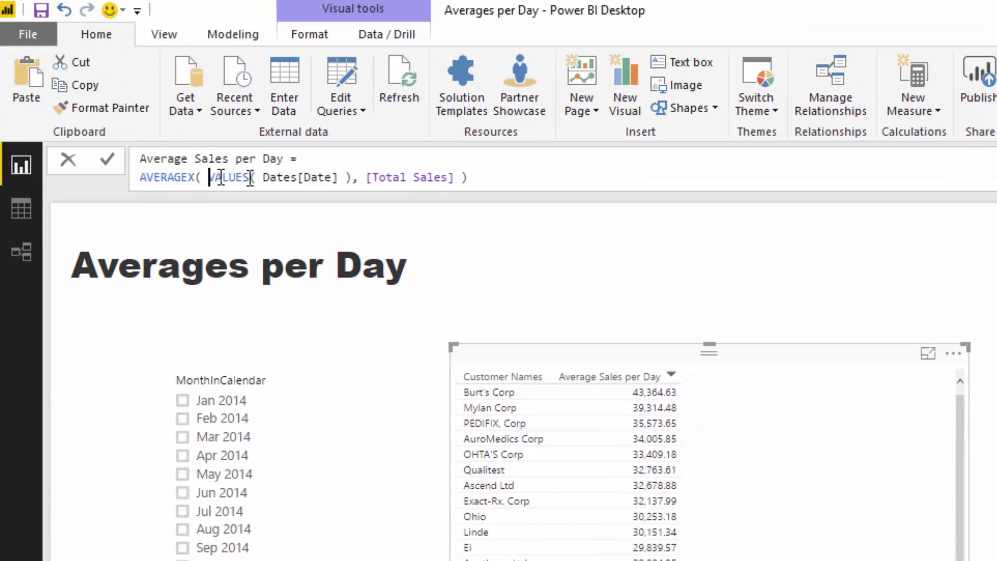
drag(210, 177, 353, 177)
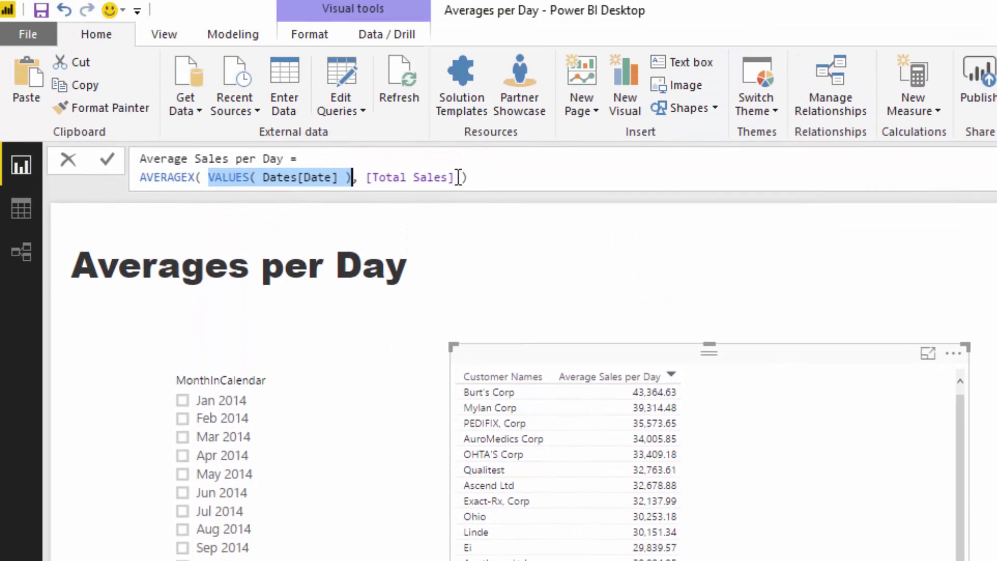
drag(459, 177, 369, 182)
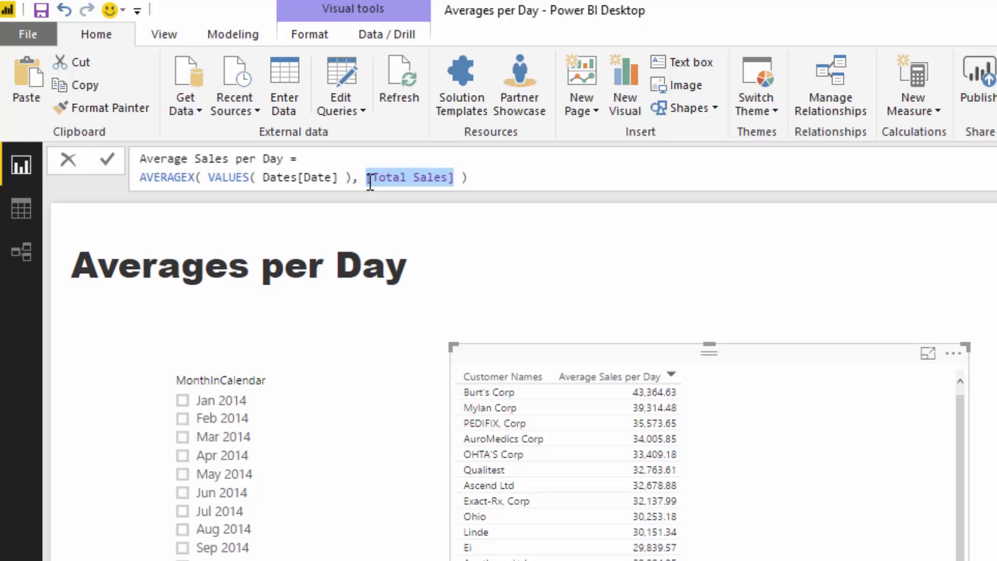
drag(483, 176, 357, 178)
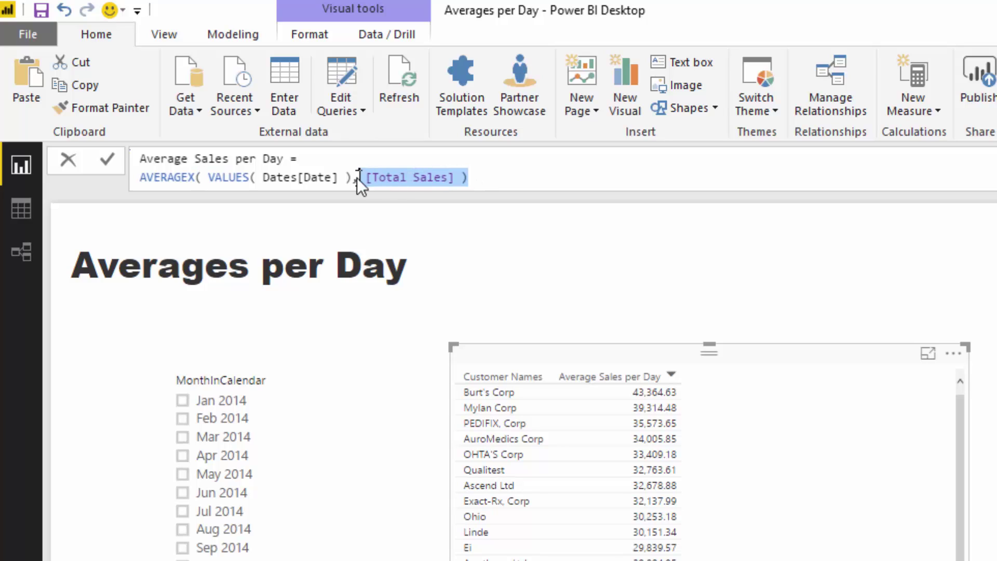
click(188, 177)
key(shift+End)
drag(188, 177, 112, 179)
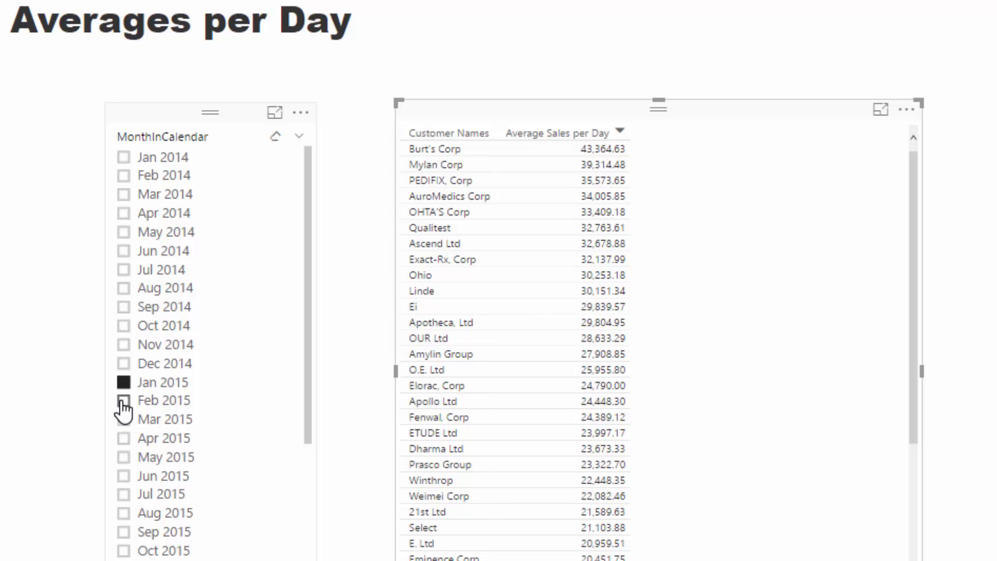
Try Feb and Apr 2015 in the slicer, return it to Jan 2015, and nudge the table up-left
click(124, 401)
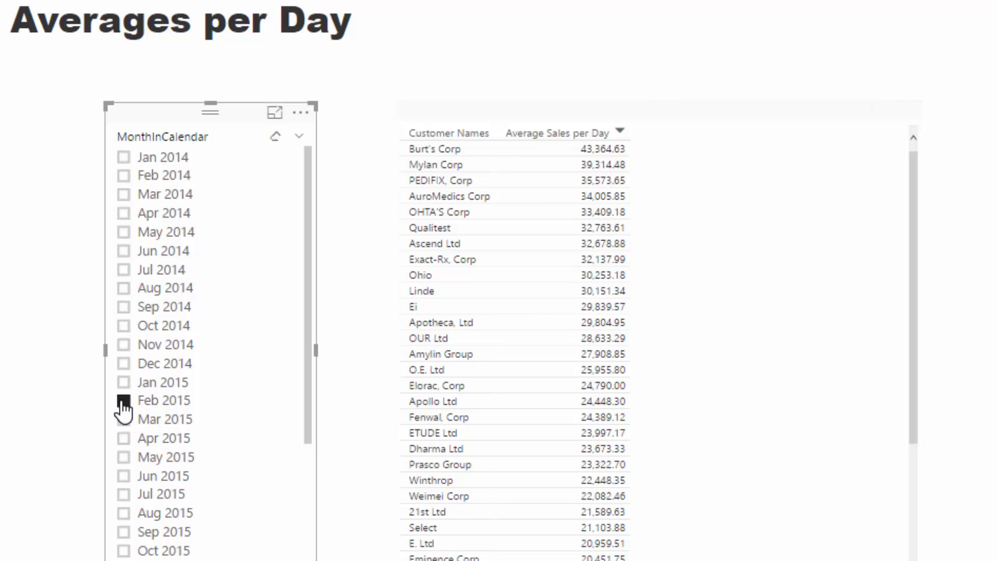
click(124, 439)
click(715, 226)
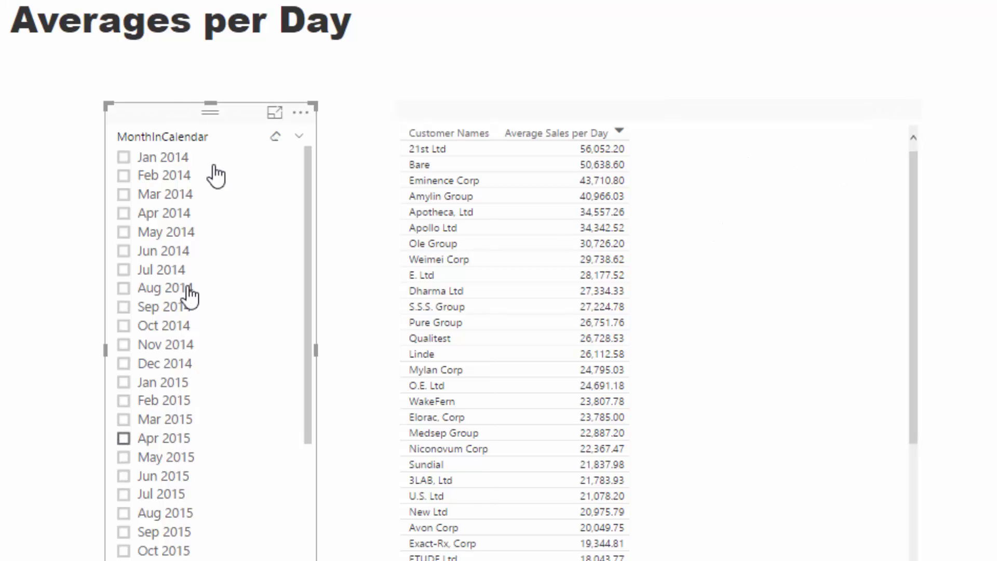
click(275, 136)
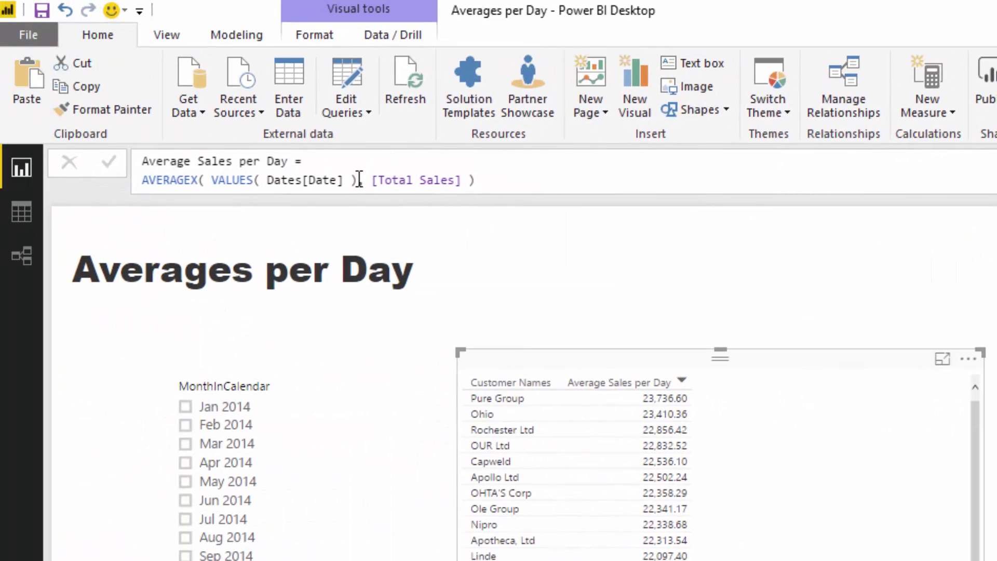
drag(359, 180, 227, 180)
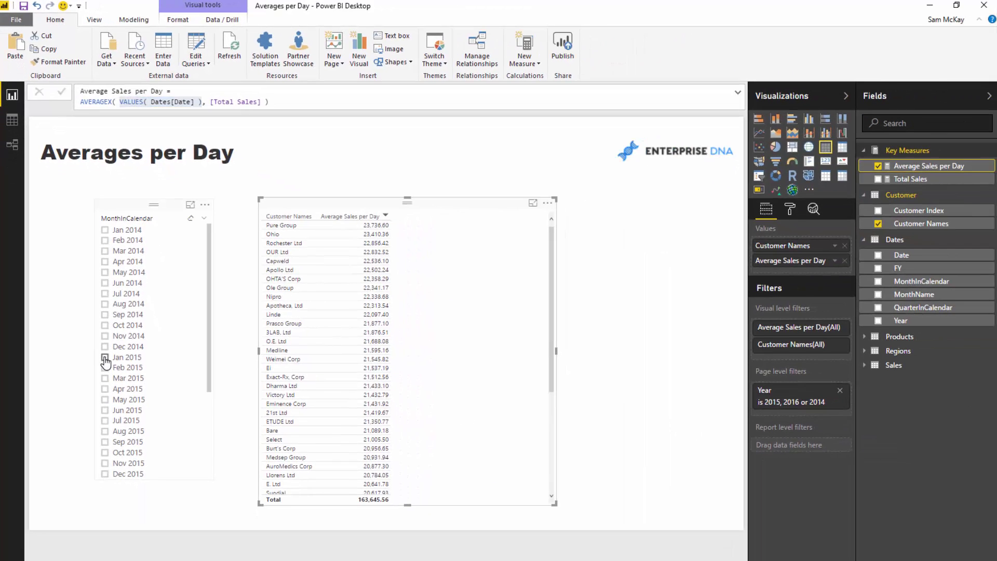
click(105, 358)
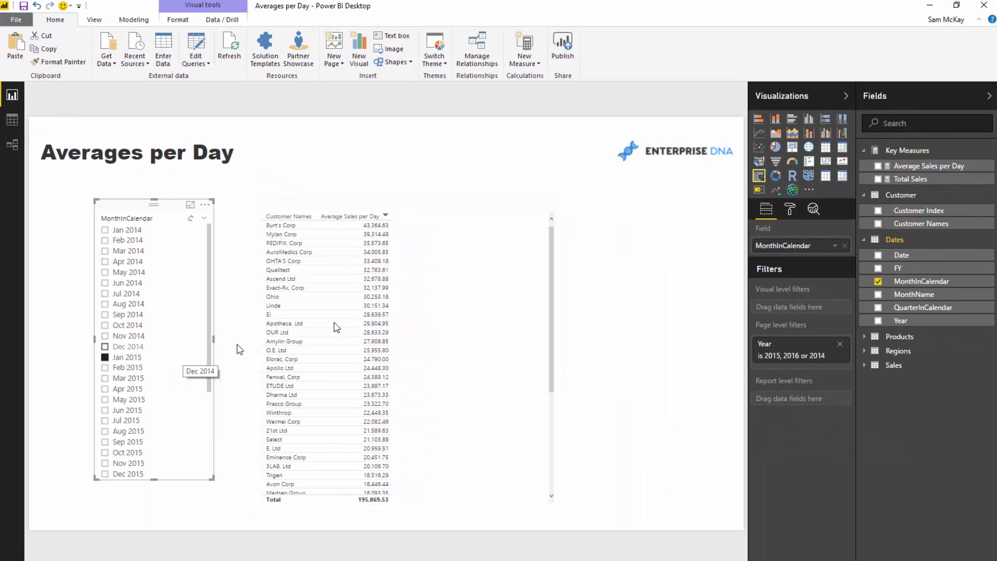
drag(438, 289, 425, 286)
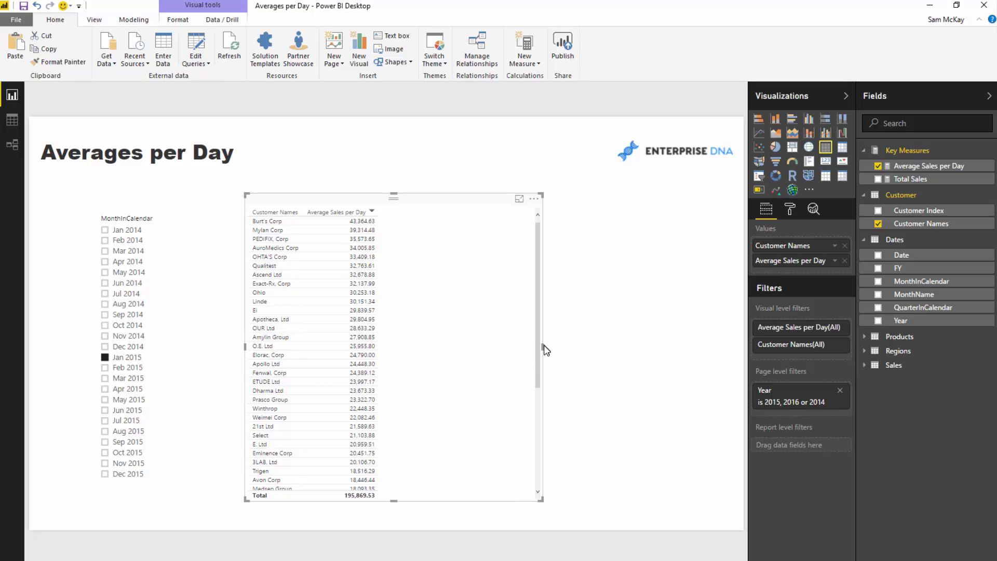
Narrow the customer table and paste a copy of it to its right
drag(544, 347, 442, 347)
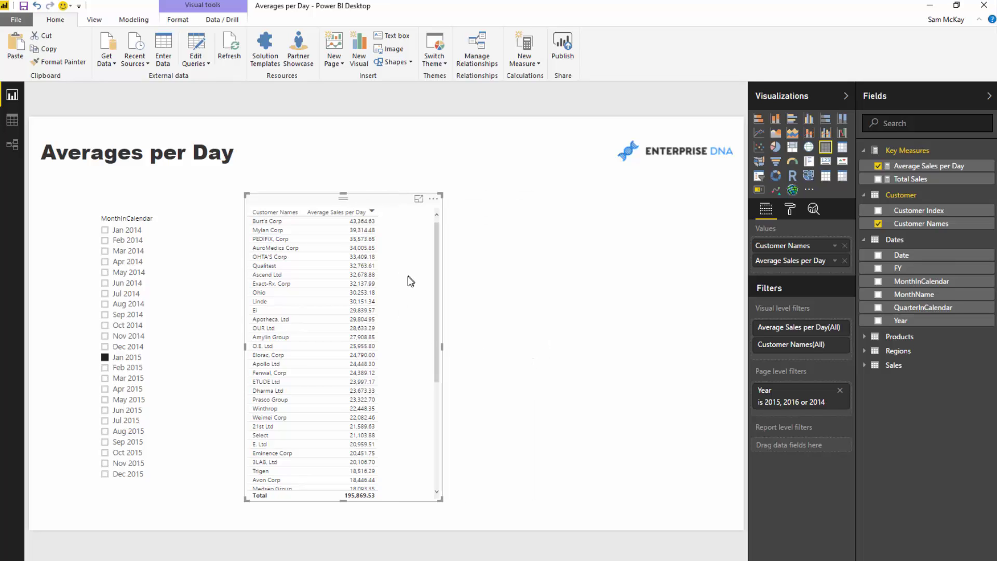
key(ctrl+v)
drag(411, 281, 615, 276)
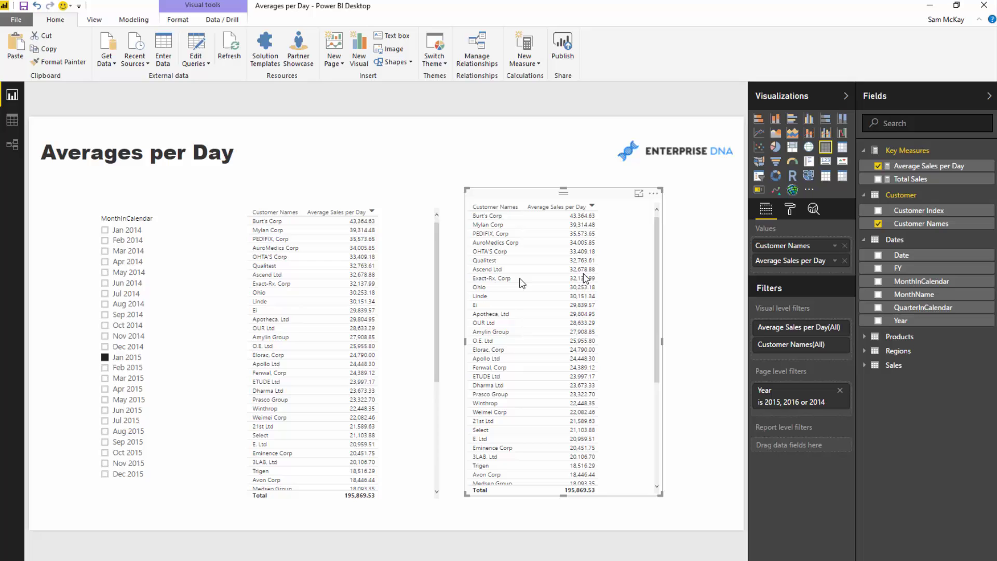
drag(417, 306, 405, 303)
click(563, 308)
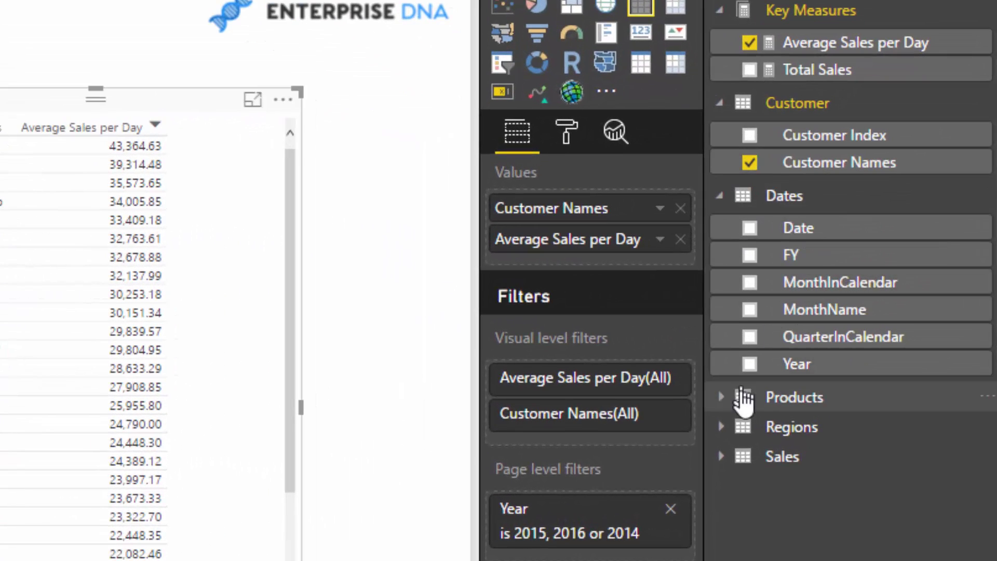
Replace Customer Names with City in the copied table and filter the slicer to Mar 2015
click(722, 428)
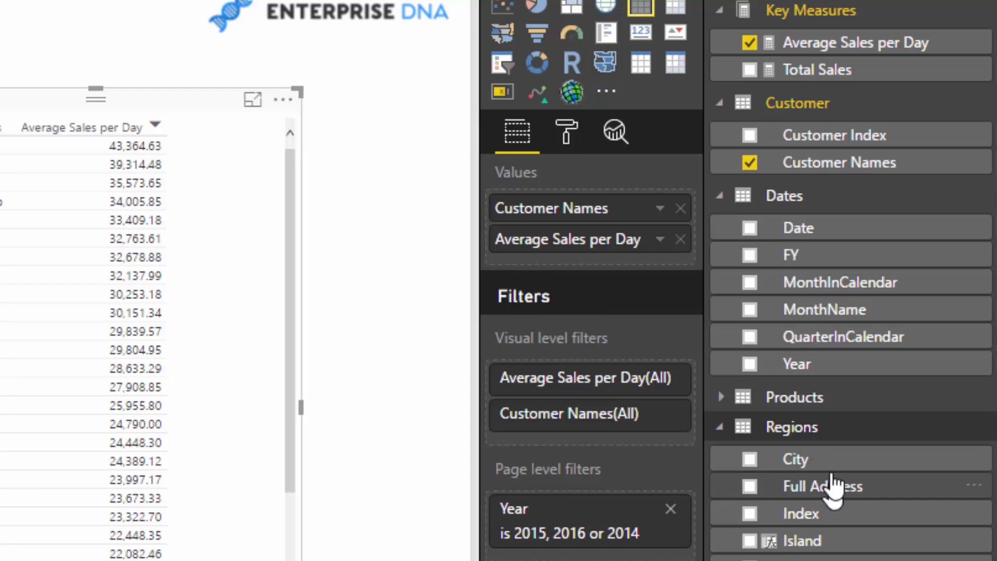
drag(812, 461, 659, 238)
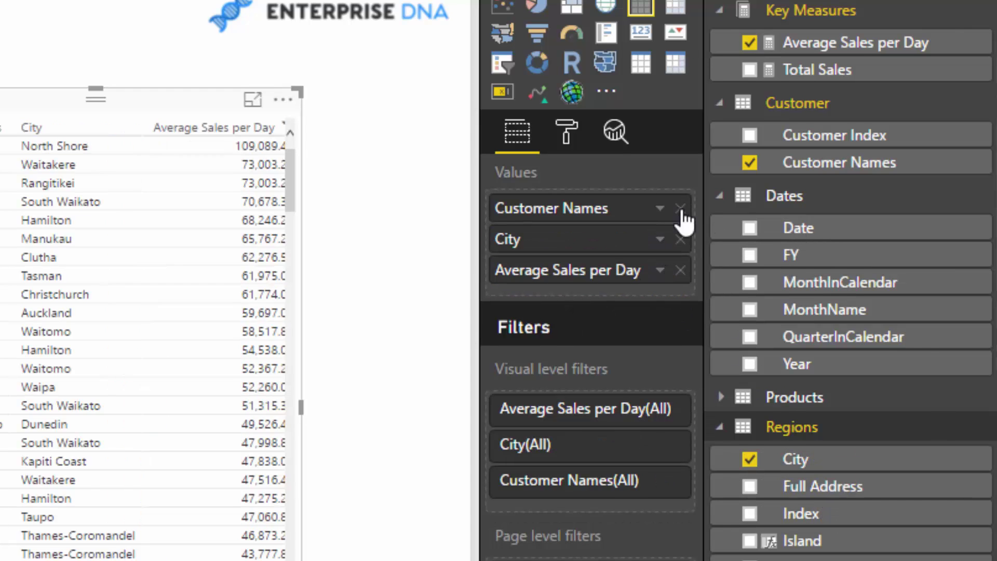
click(681, 208)
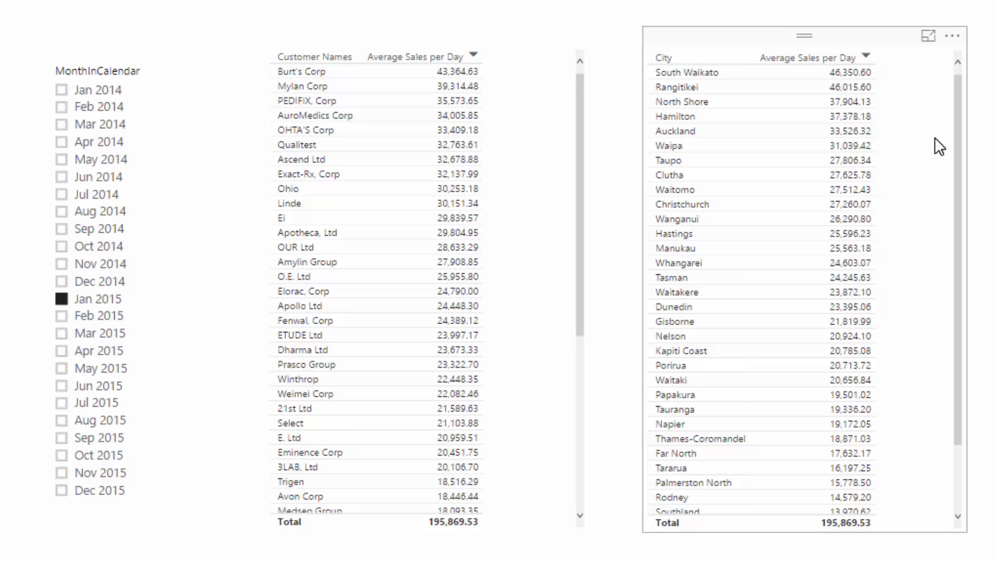
click(61, 316)
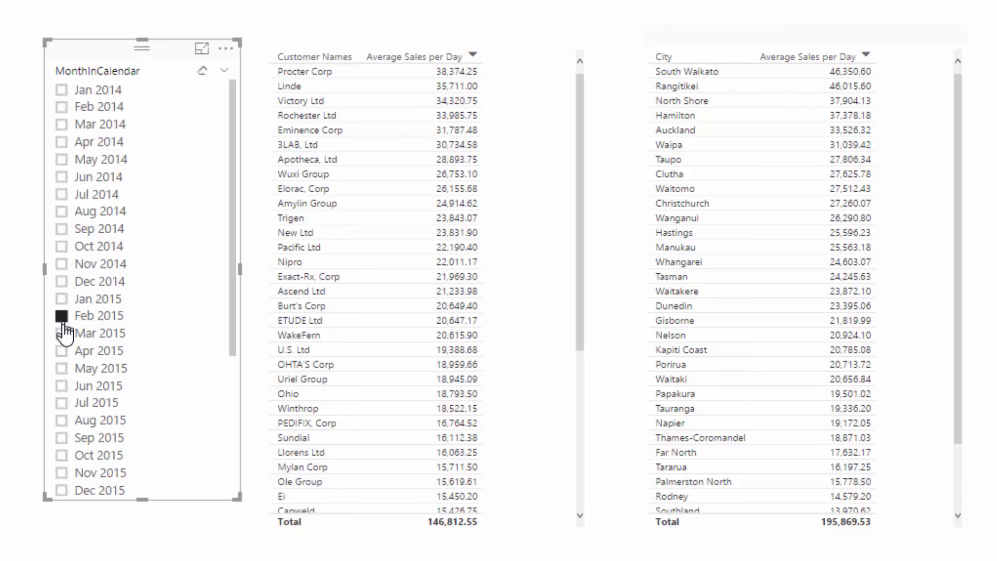
click(62, 333)
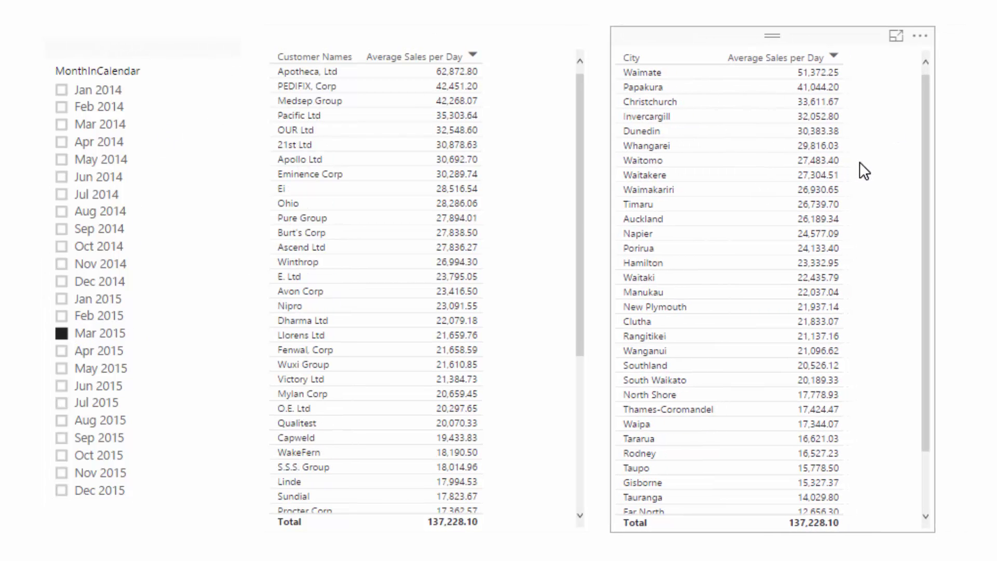
Narrow the customer table and move the City table alongside it
click(590, 269)
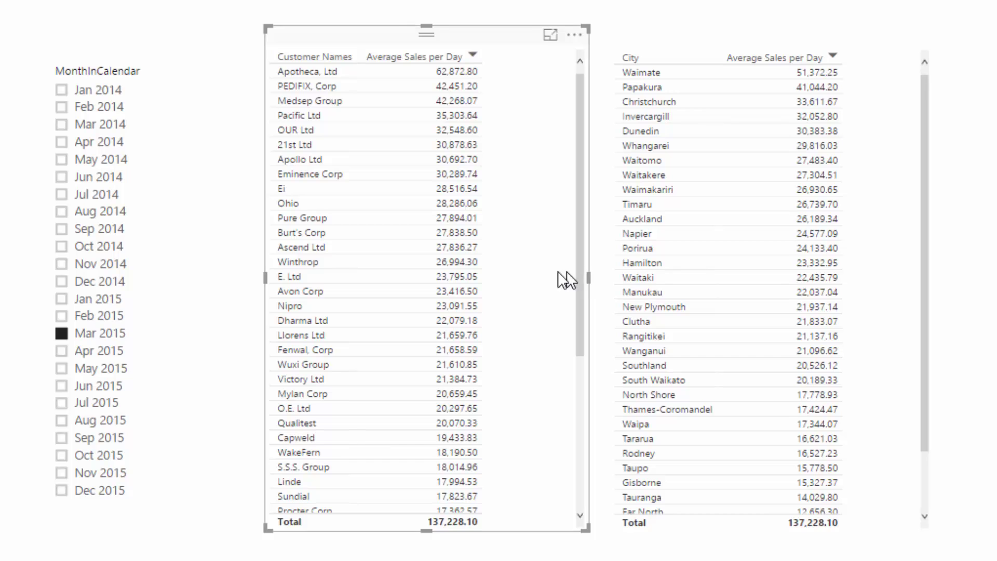
drag(559, 272, 532, 269)
drag(924, 263, 864, 258)
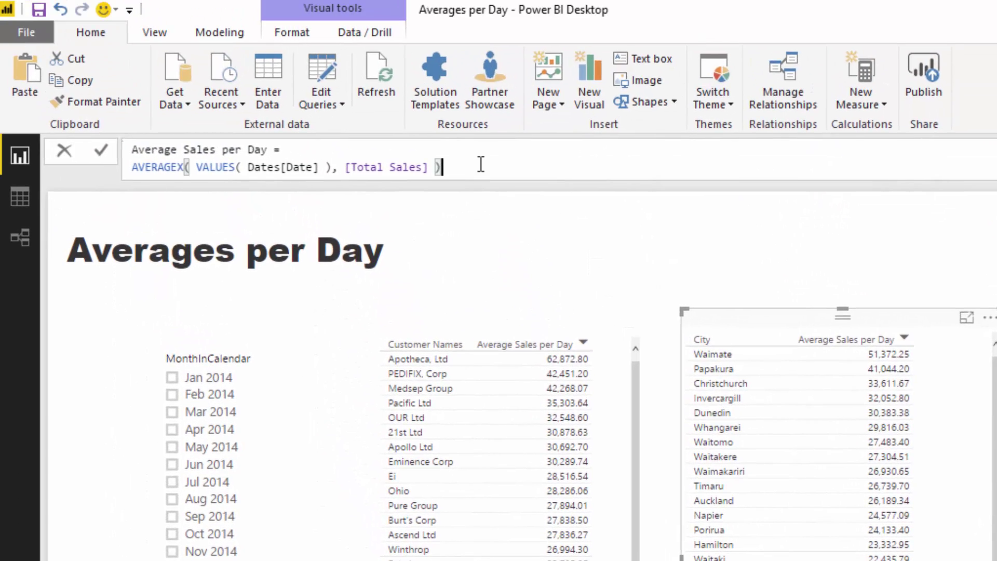
key(ctrl+a)
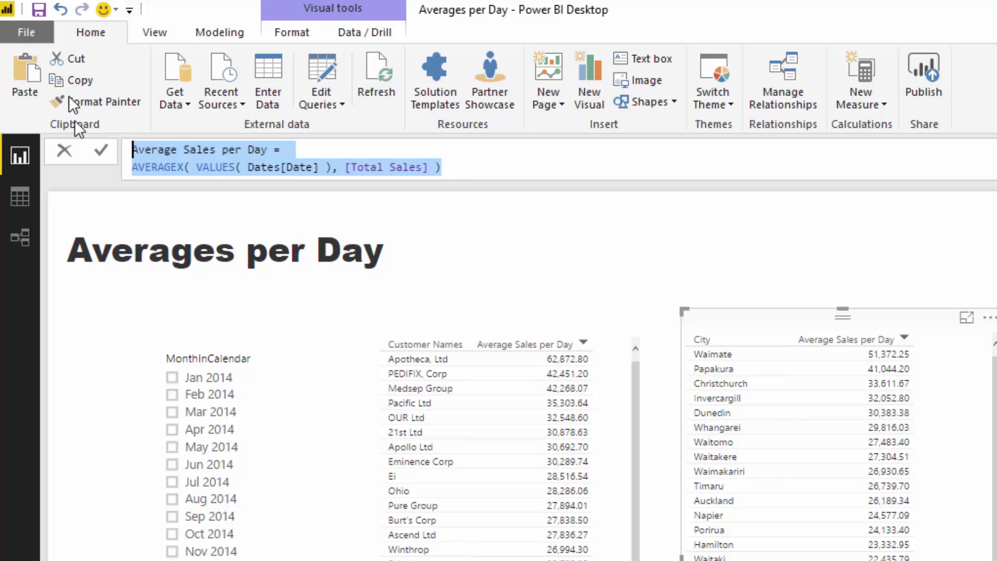
drag(442, 167, 126, 158)
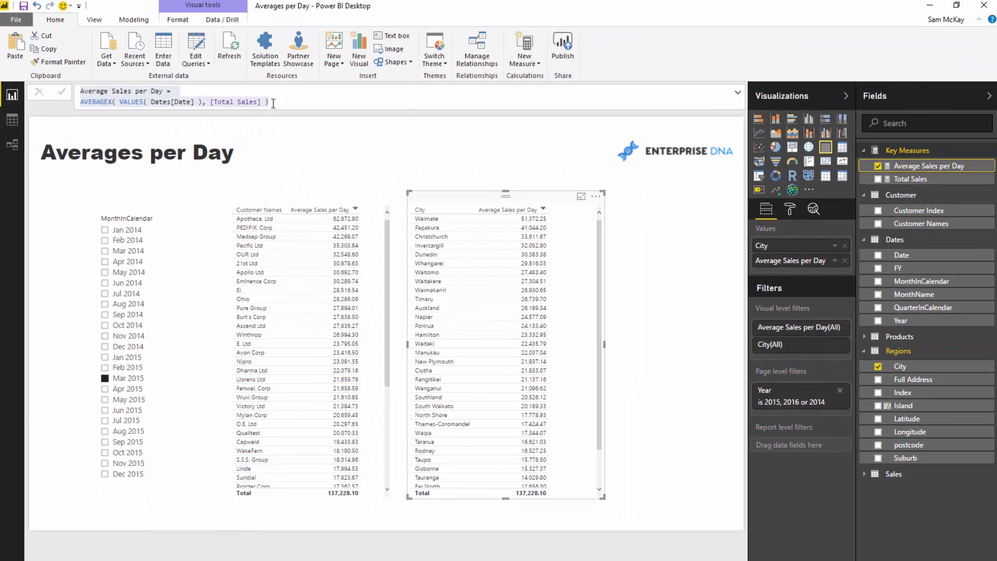
drag(273, 103, 64, 100)
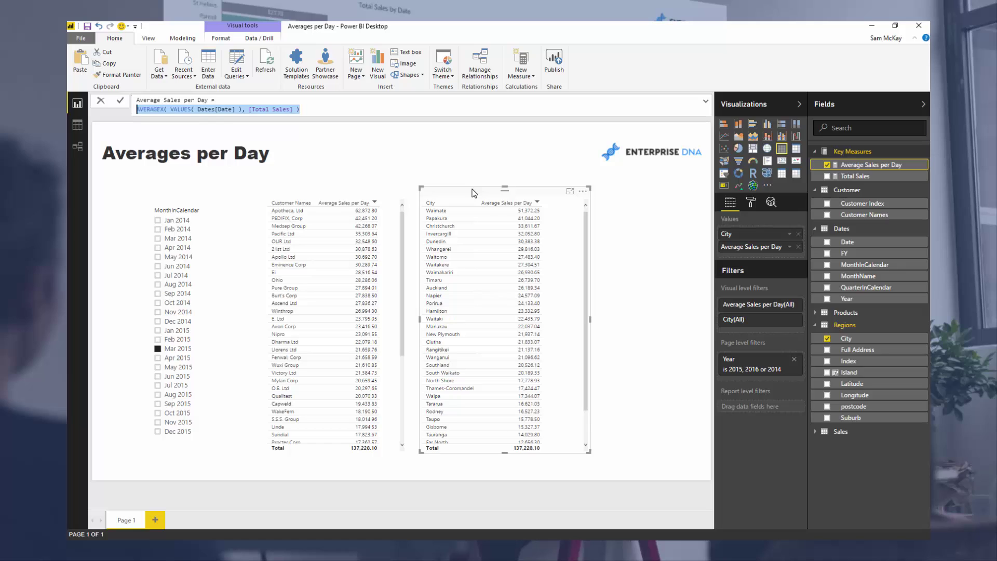
click(317, 109)
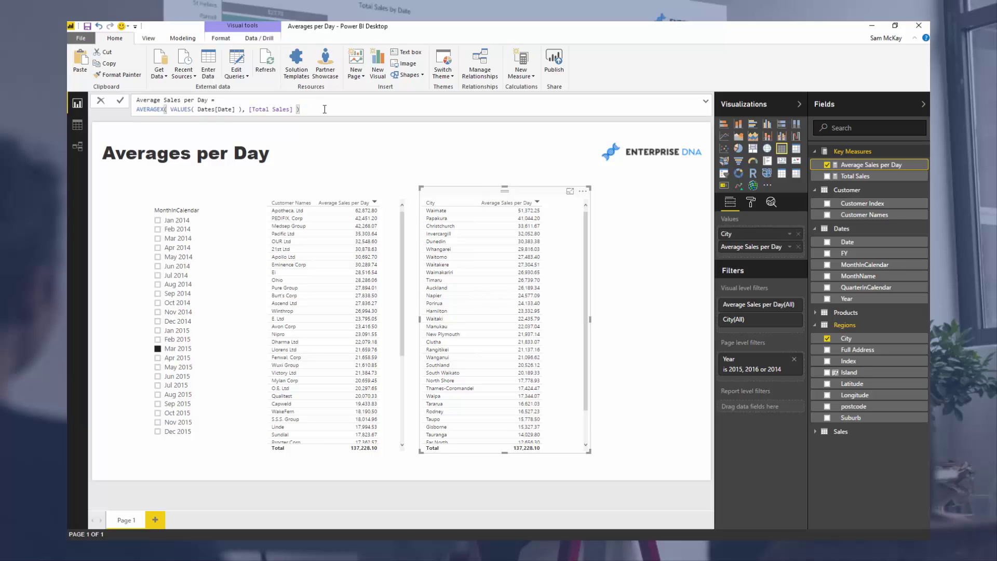